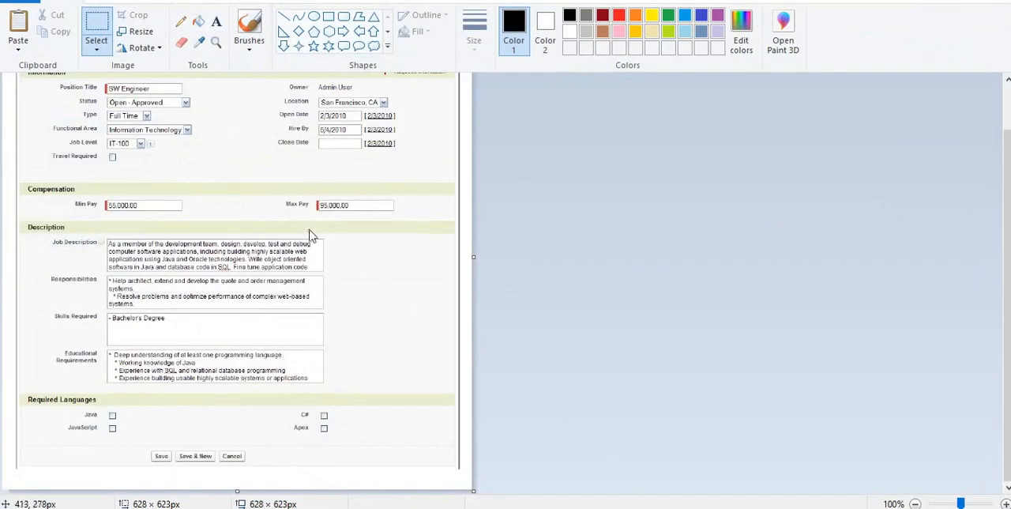
# Step: Switch from the New Position mockup image to Salesforce in the browser and open Setup
pyautogui.scroll(1, 50, 209)
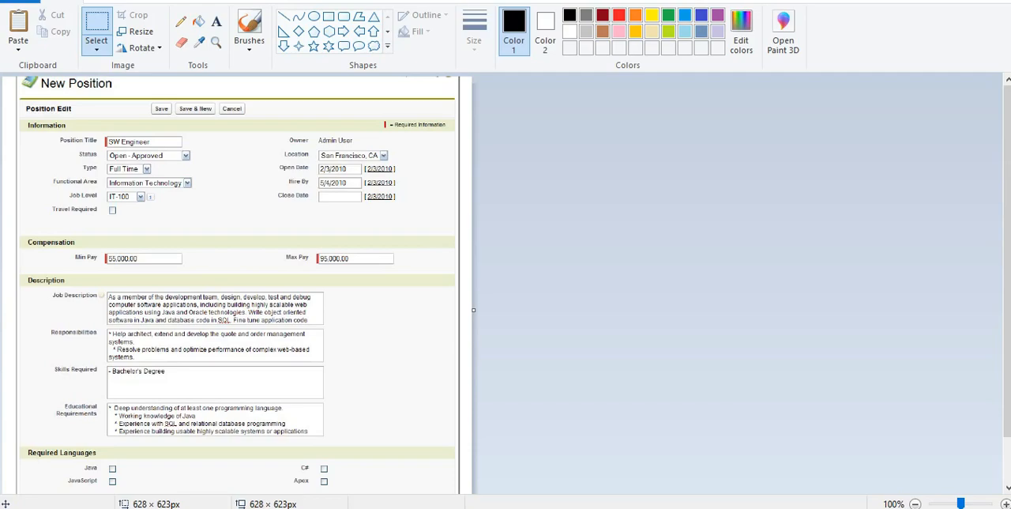
pyautogui.hotkey('alt', 'Tab')
pyautogui.click(824, 50)
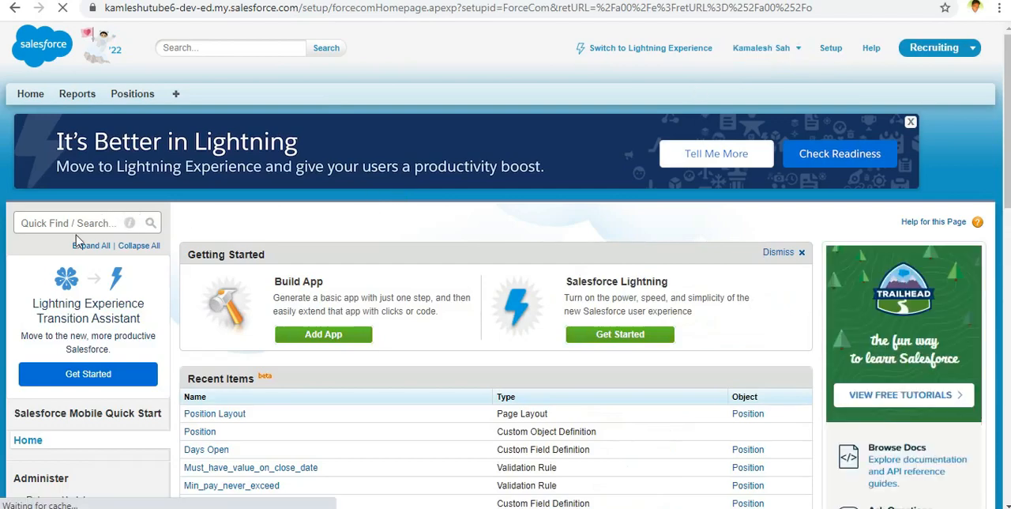
# Step: Search the setup tree for "object" and open the custom Objects list under Create
pyautogui.click(81, 226)
pyautogui.write('objecty')
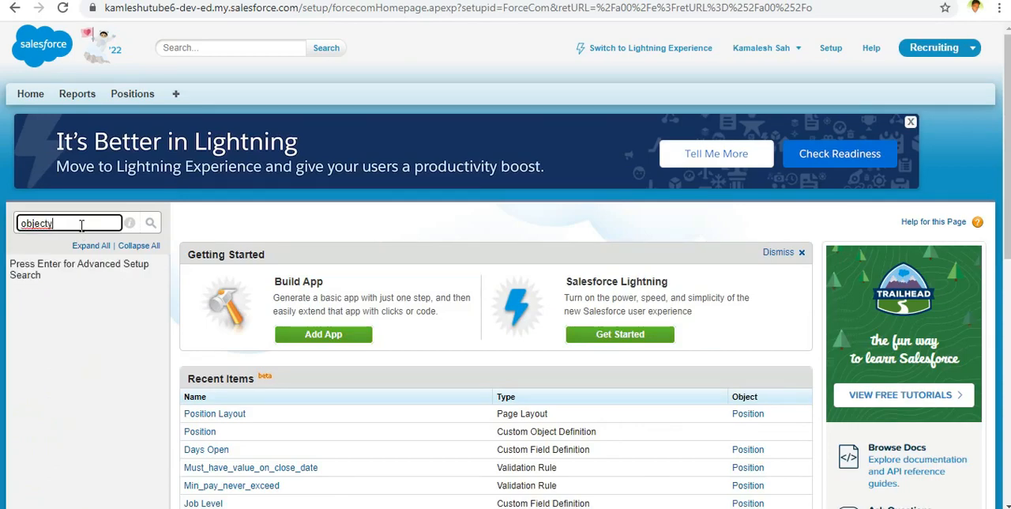
pyautogui.scroll(-5, 81, 237)
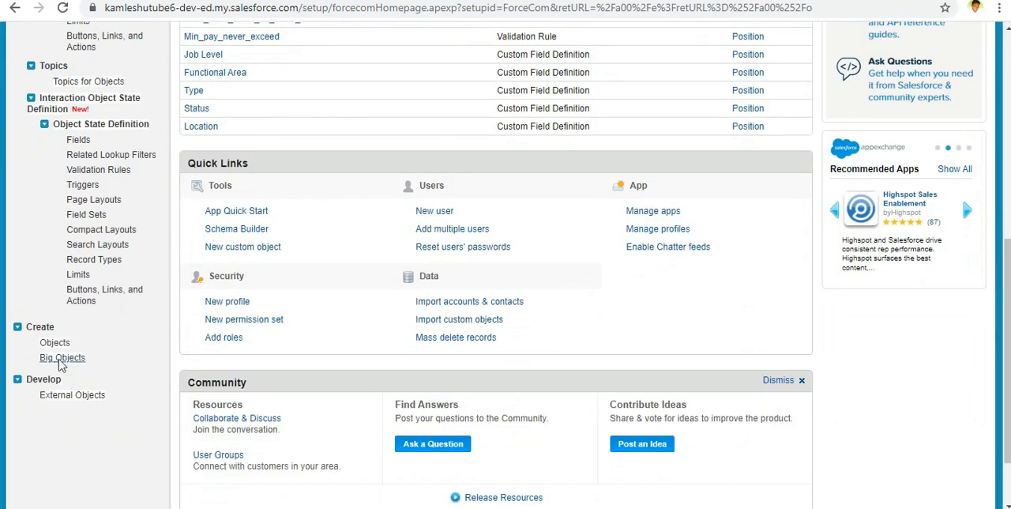
pyautogui.click(54, 343)
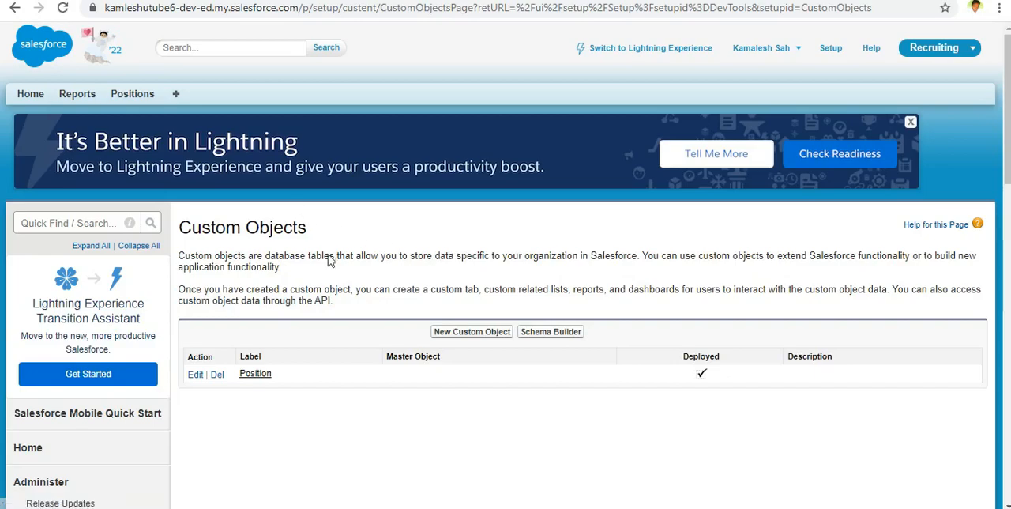
# Step: Open the Position custom object and start editing its page layout, Position Layout
pyautogui.click(254, 376)
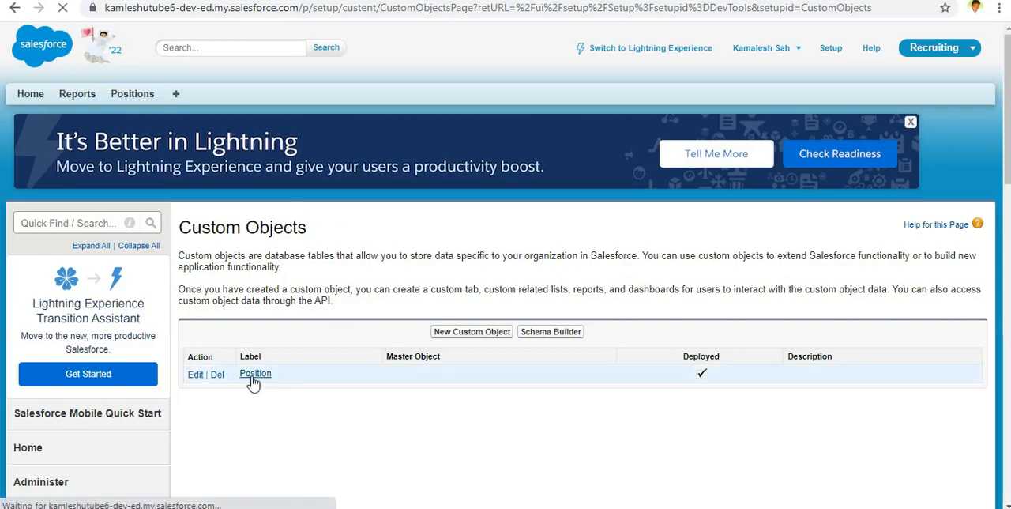
pyautogui.scroll(-6, 254, 382)
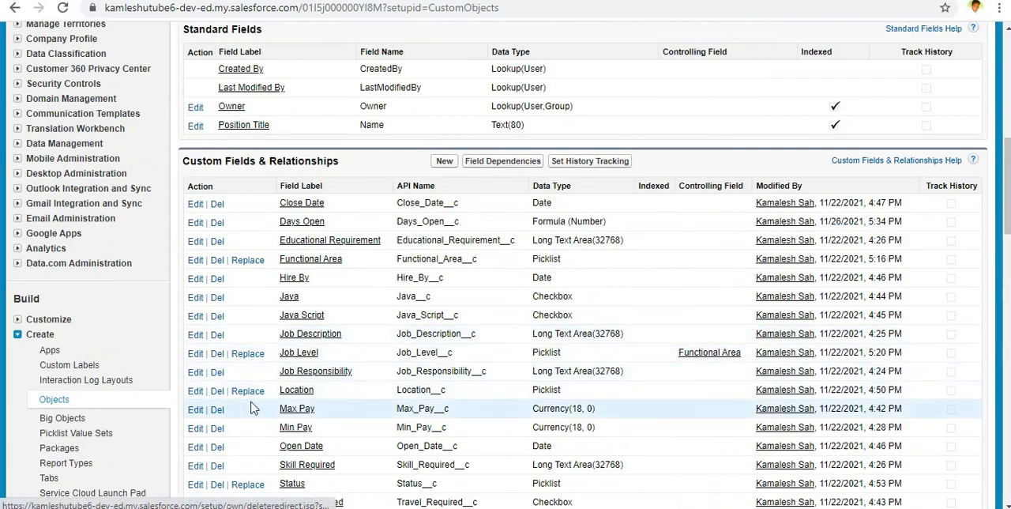
pyautogui.scroll(-4, 264, 350)
pyautogui.scroll(6, 264, 343)
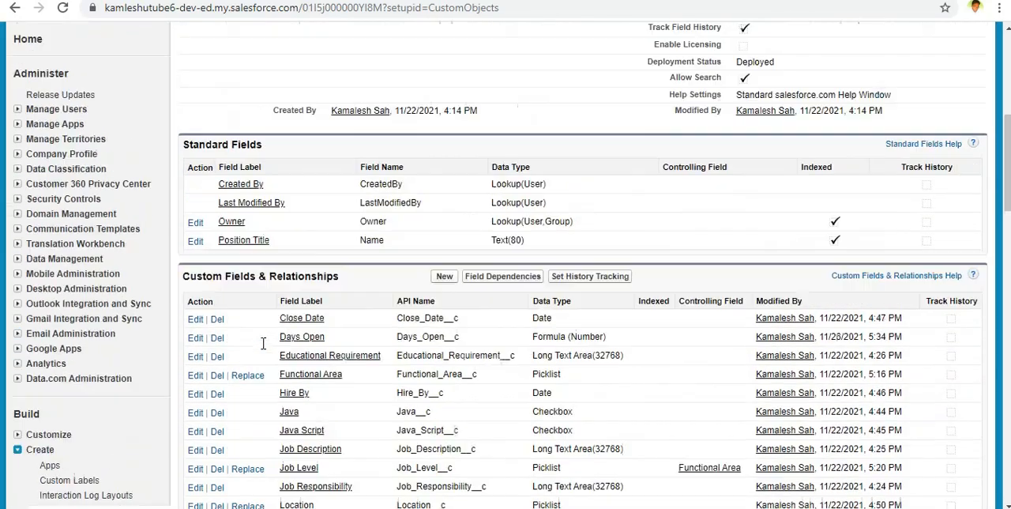
pyautogui.scroll(-4, 263, 342)
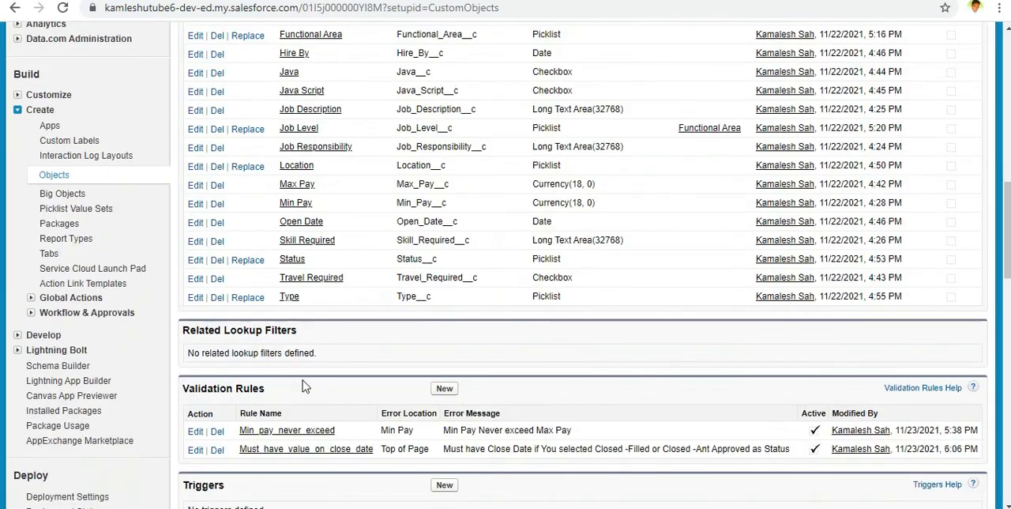
pyautogui.scroll(-2, 303, 380)
pyautogui.scroll(-1, 303, 380)
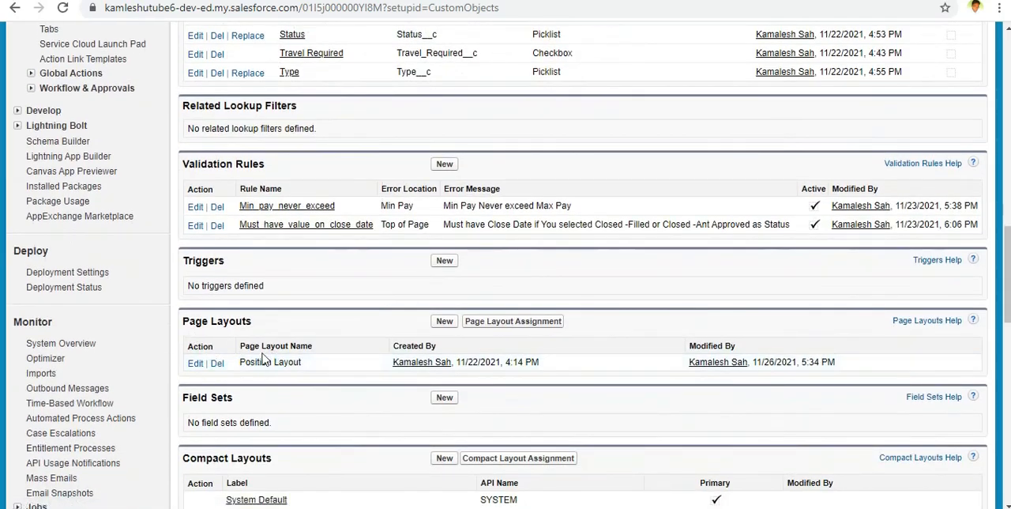
pyautogui.click(197, 364)
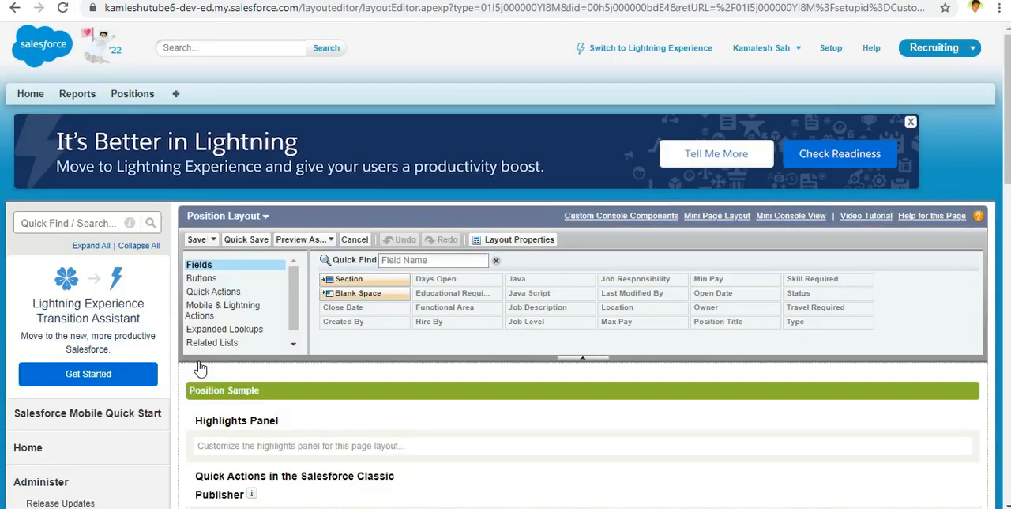
# Step: Examine how the fields and sections are currently arranged in the Position Layout editor
pyautogui.moveTo(541, 326)
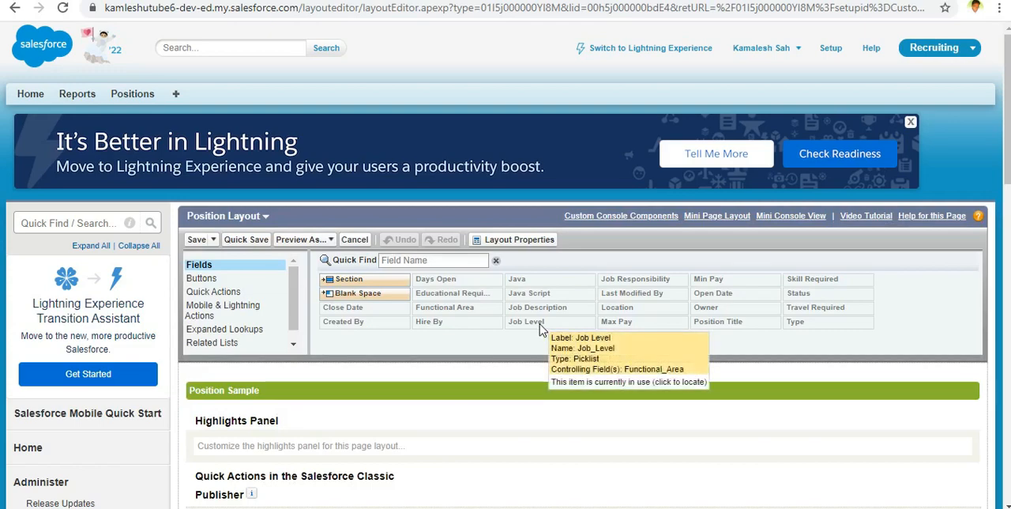
pyautogui.scroll(-5, 540, 324)
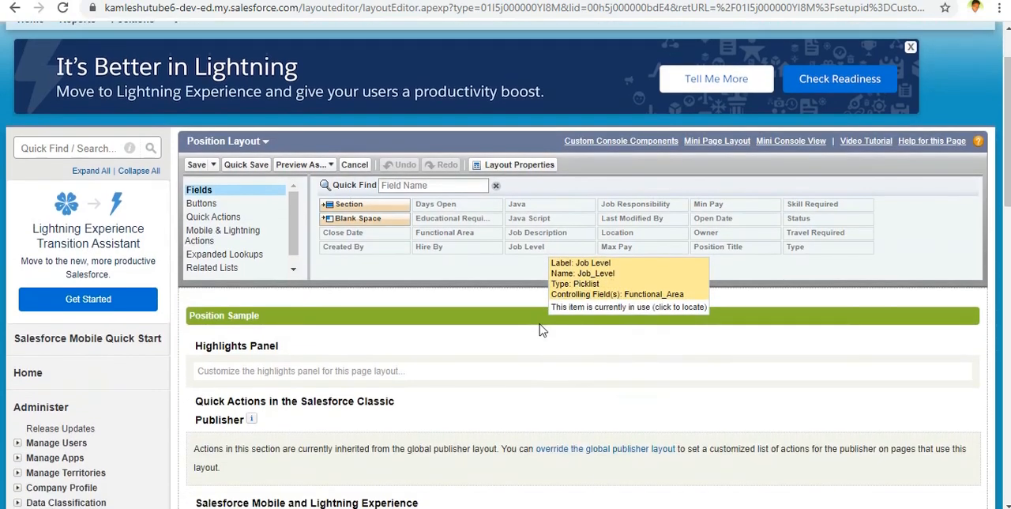
pyautogui.scroll(-4, 540, 322)
pyautogui.scroll(4, 539, 322)
pyautogui.scroll(-2, 539, 322)
pyautogui.scroll(-2, 540, 322)
pyautogui.scroll(3, 539, 321)
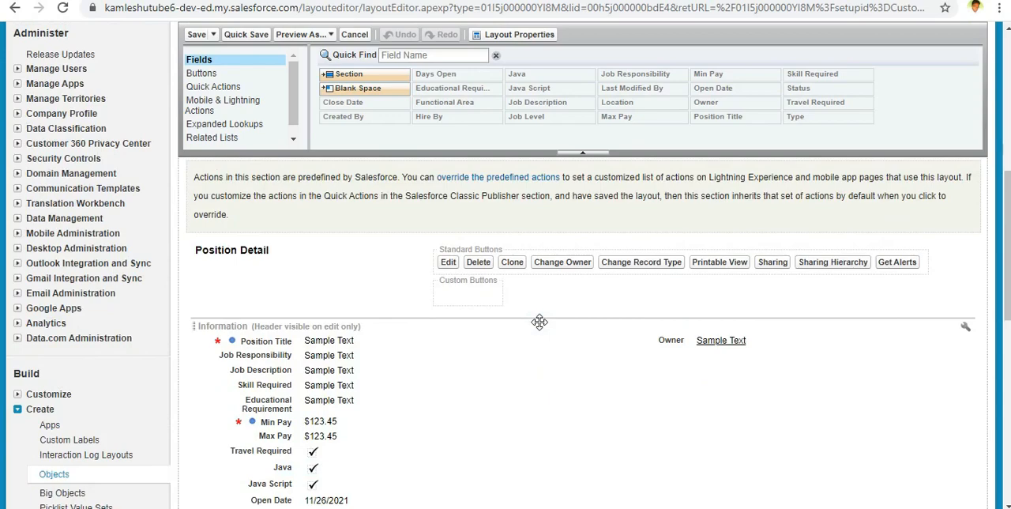
pyautogui.scroll(-2, 540, 321)
pyautogui.scroll(2, 540, 321)
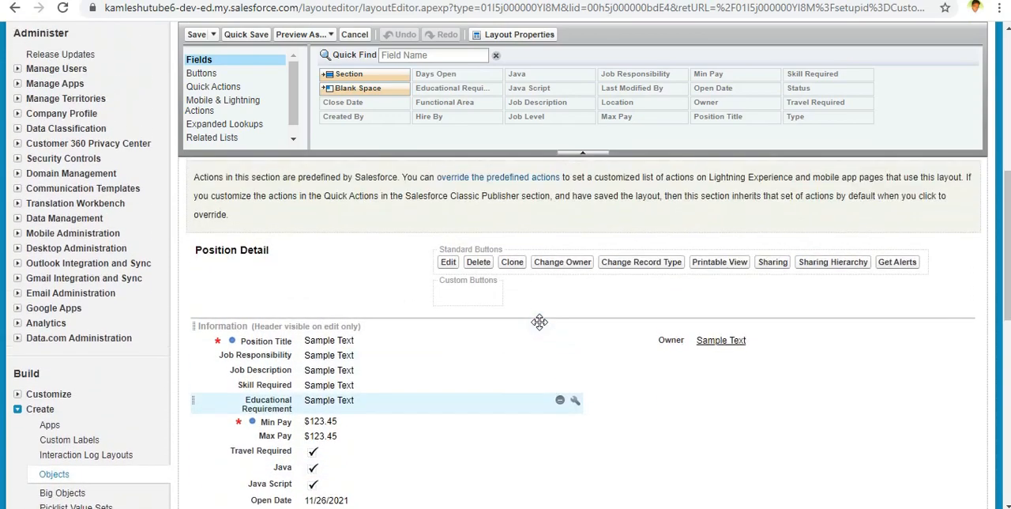
pyautogui.scroll(4, 540, 321)
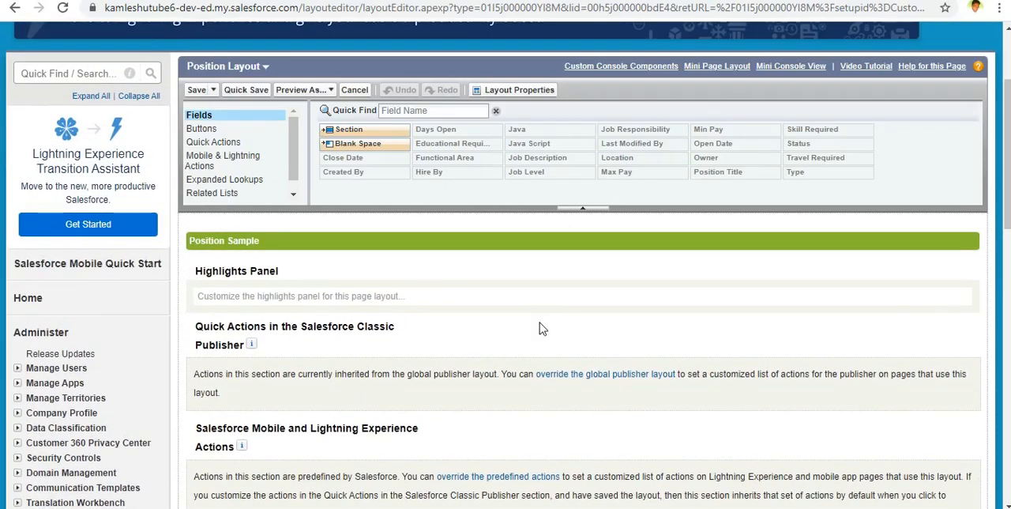
# Step: Compare the layout with the New Position mockup in Paint and review the editor's available layout elements
pyautogui.scroll(-1, 540, 323)
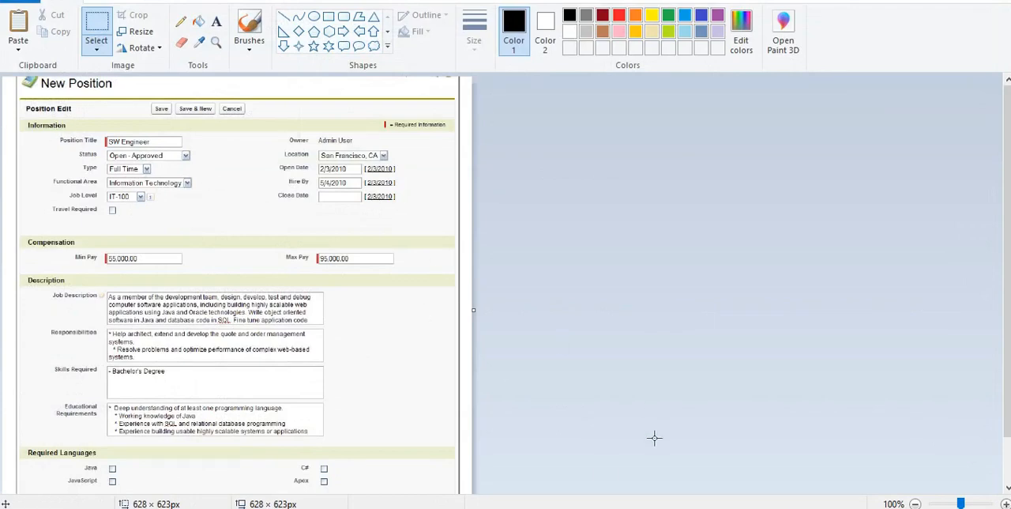
pyautogui.click(640, 507)
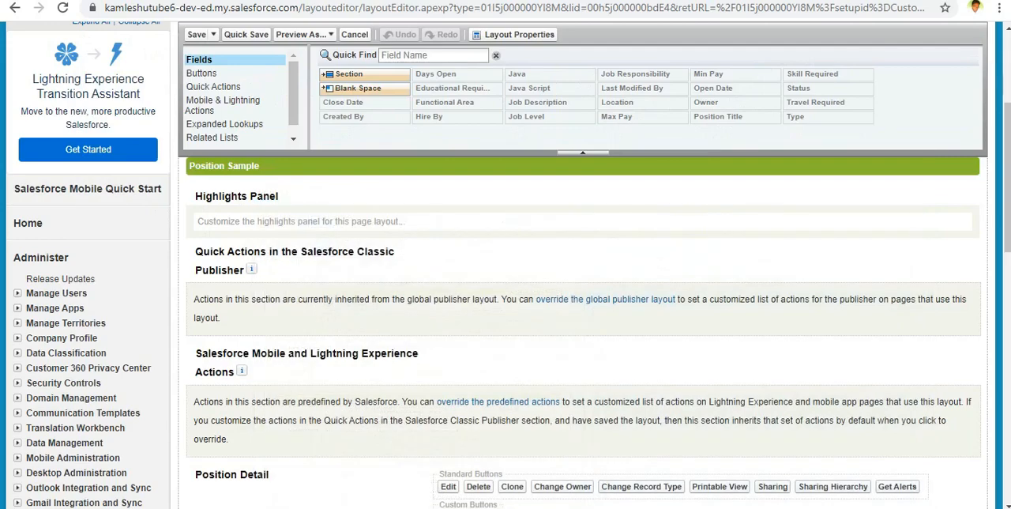
pyautogui.scroll(3, 521, 395)
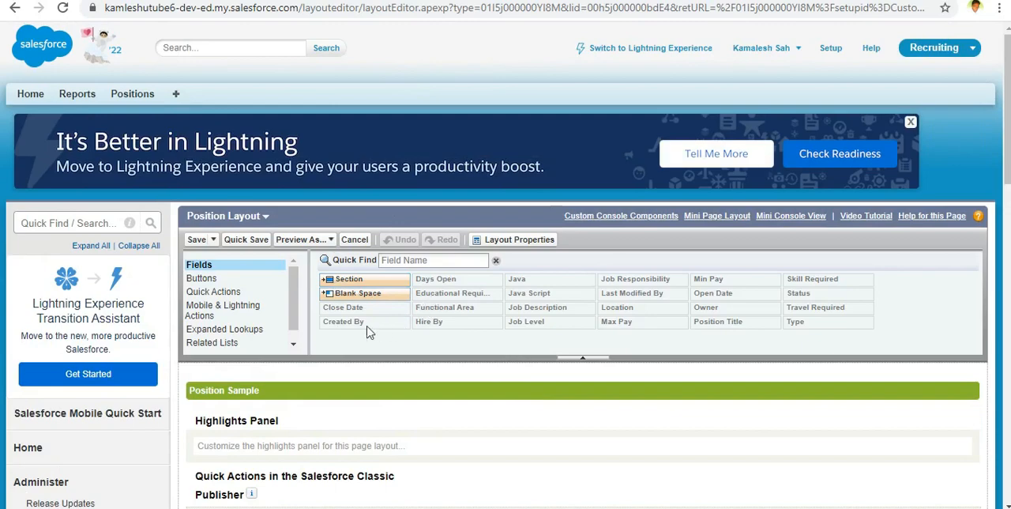
pyautogui.scroll(-1, 298, 318)
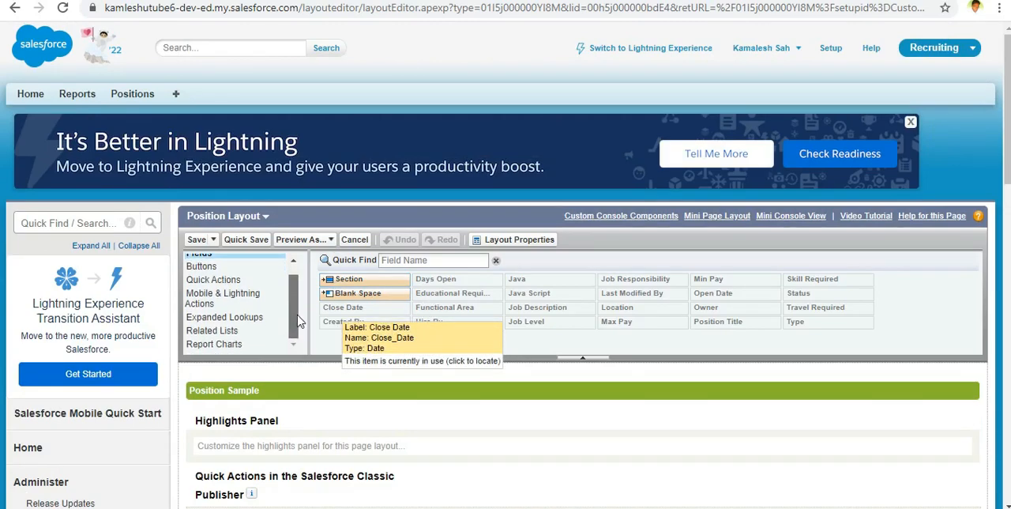
pyautogui.scroll(1, 298, 318)
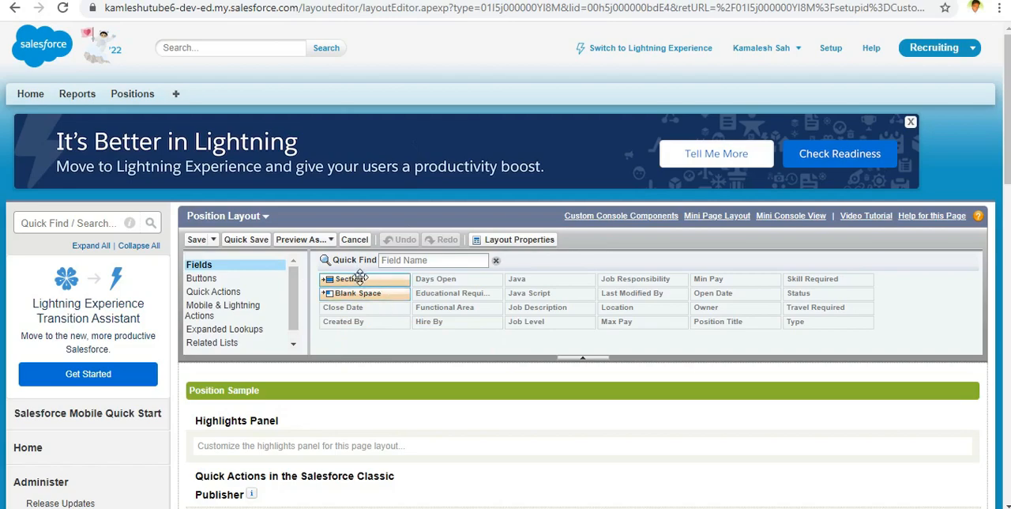
pyautogui.scroll(-2, 400, 320)
pyautogui.scroll(-4, 400, 320)
pyautogui.scroll(6, 399, 285)
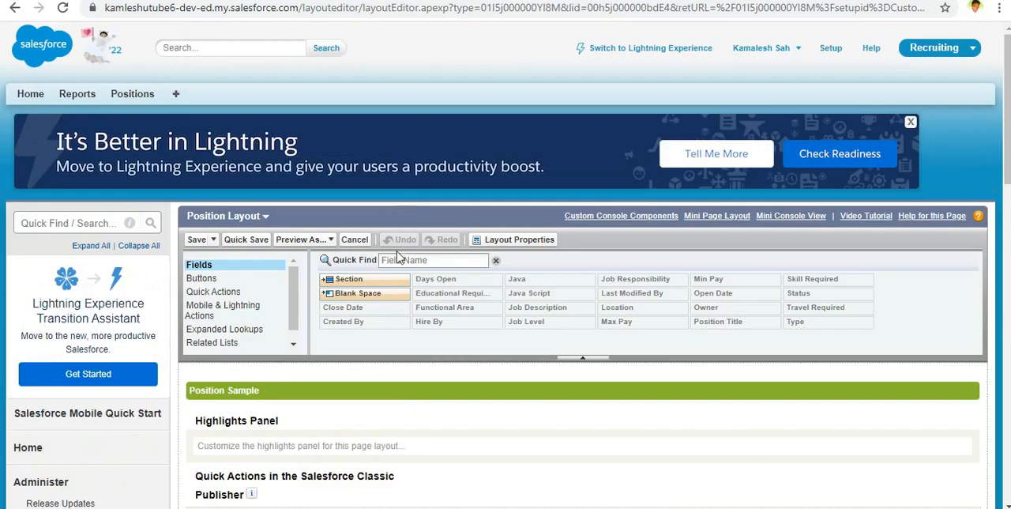
# Step: Add a two-column section named Information with left-right tab order above the existing Information section in Position Detail
pyautogui.moveTo(365, 284); pyautogui.dragTo(335, 322)
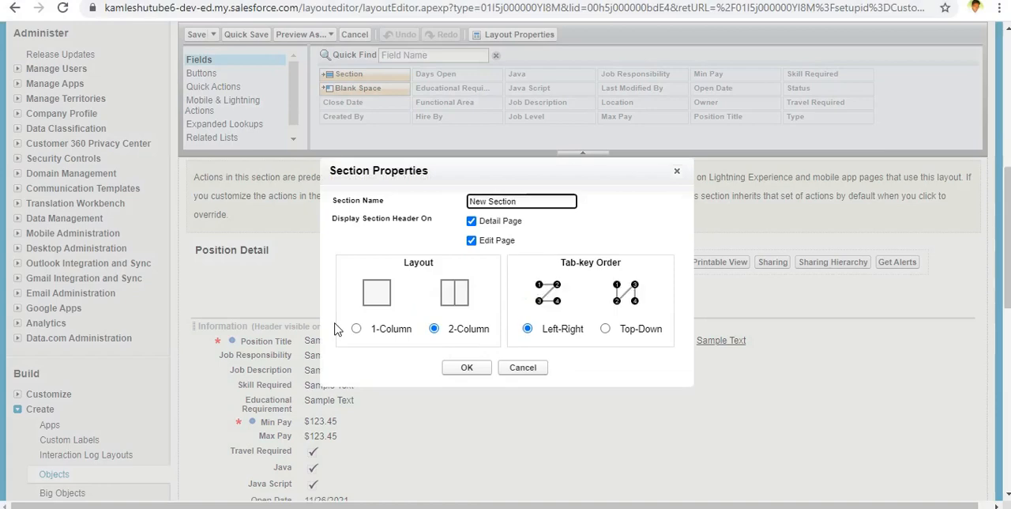
pyautogui.moveTo(531, 204); pyautogui.dragTo(424, 222)
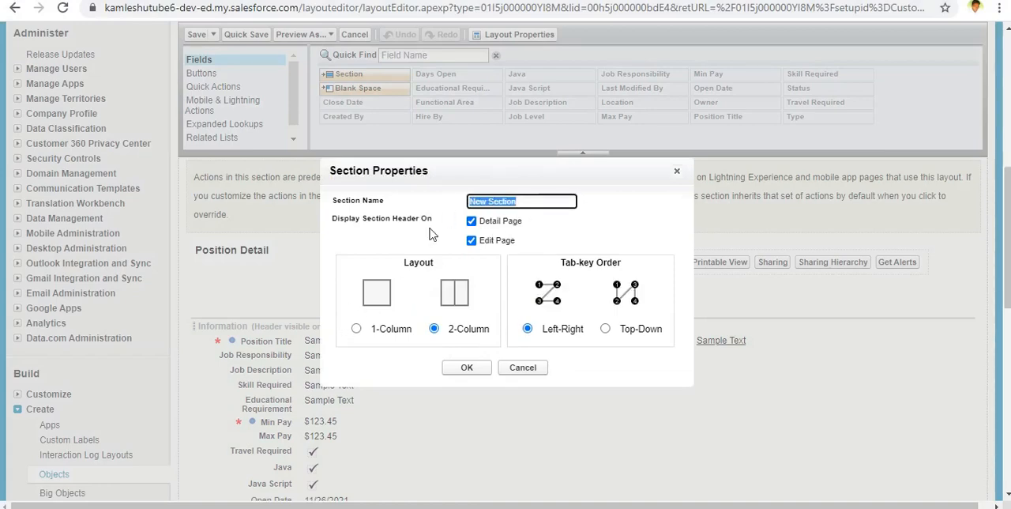
pyautogui.press('BackSpace')
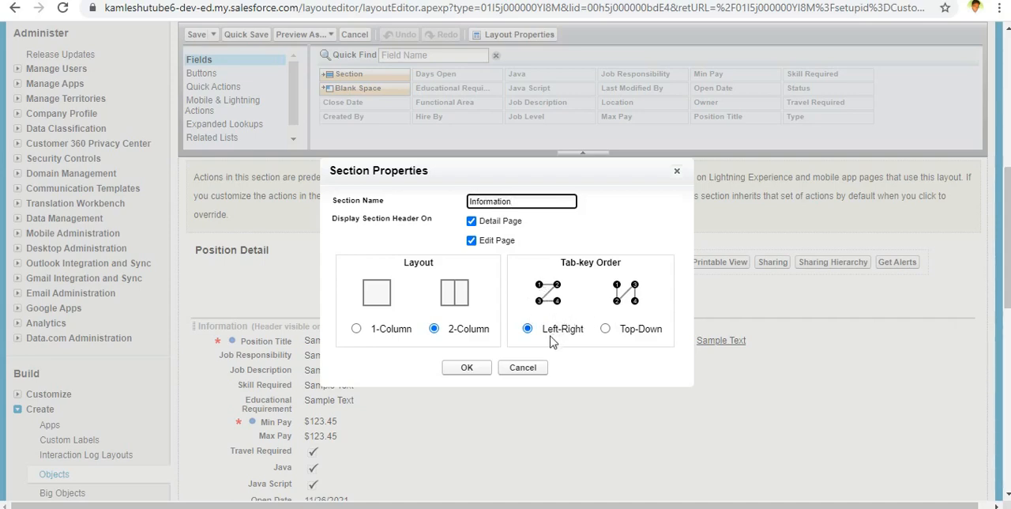
pyautogui.click(611, 328)
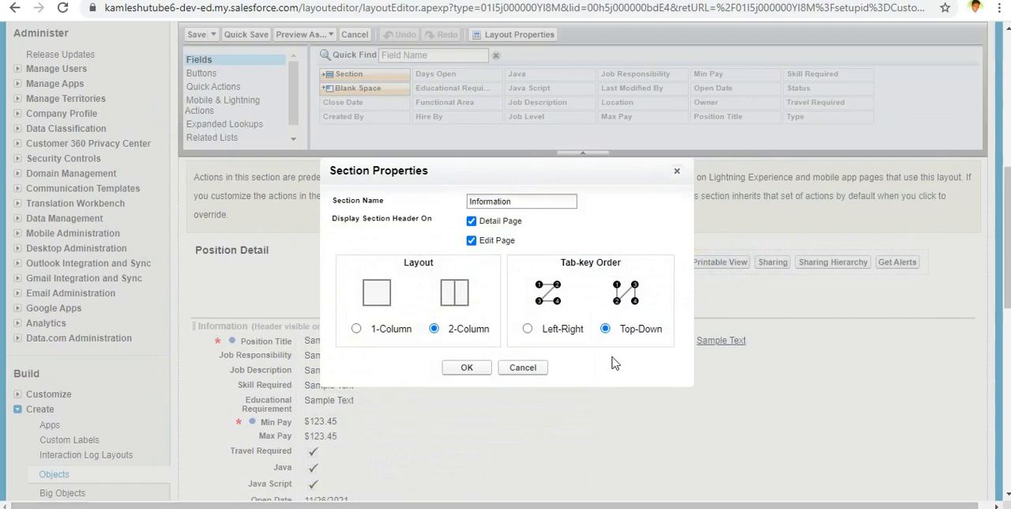
pyautogui.click(528, 330)
pyautogui.click(476, 375)
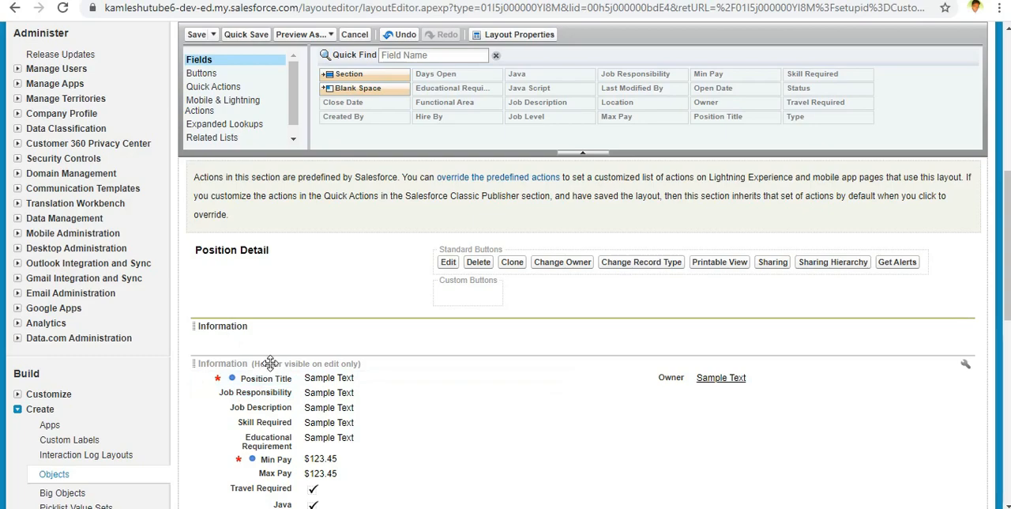
# Step: Try the new Information section below the existing Information section and return it above that section
pyautogui.scroll(-4, 270, 362)
pyautogui.scroll(4, 271, 363)
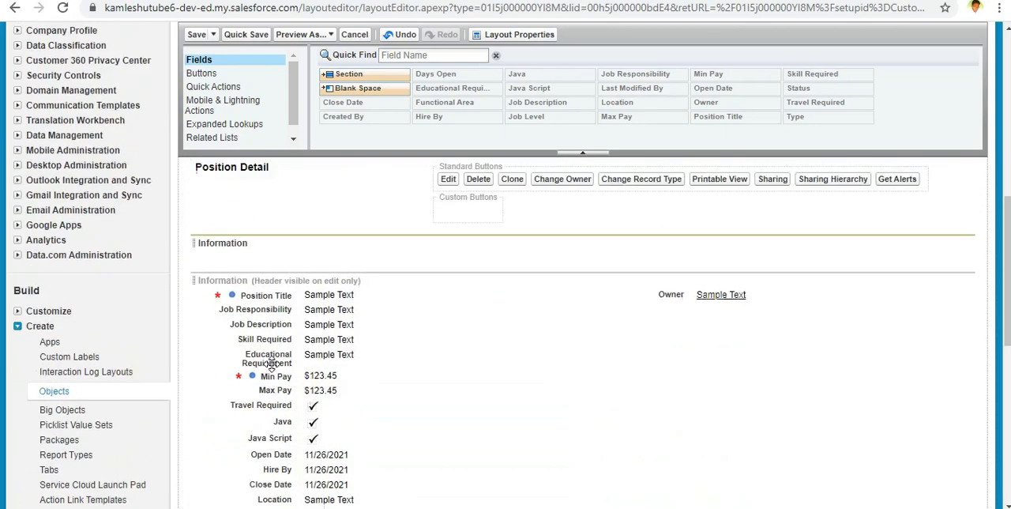
pyautogui.moveTo(274, 362); pyautogui.dragTo(279, 401)
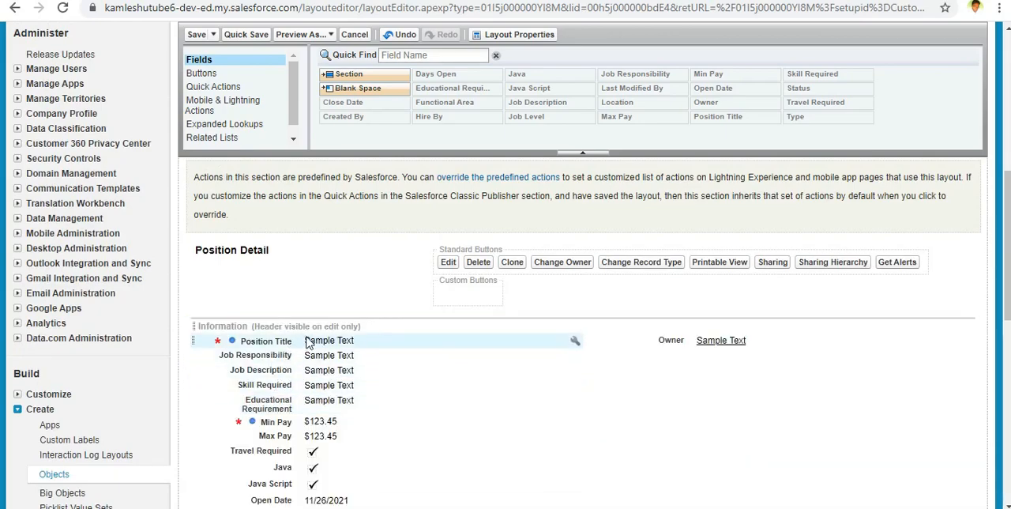
pyautogui.scroll(-3, 308, 338)
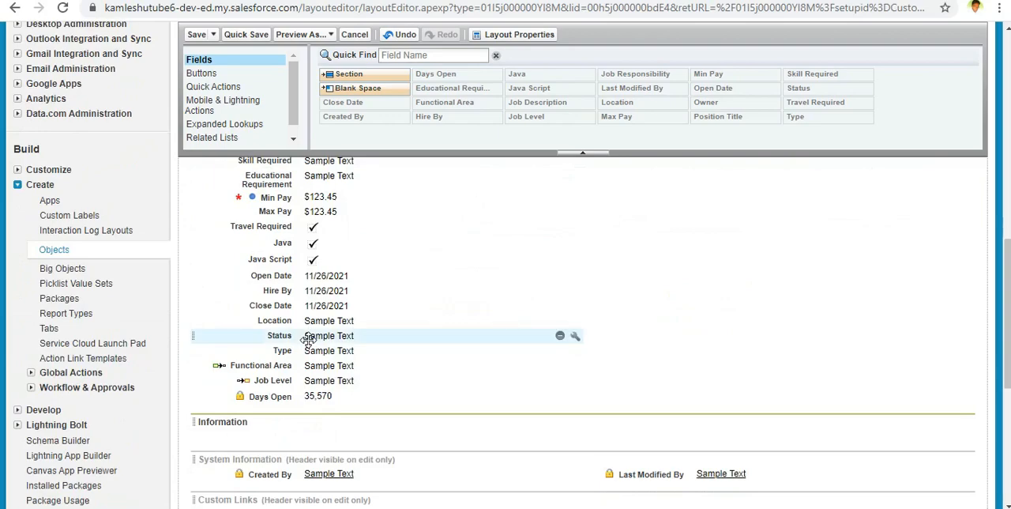
pyautogui.moveTo(317, 421); pyautogui.dragTo(329, 331)
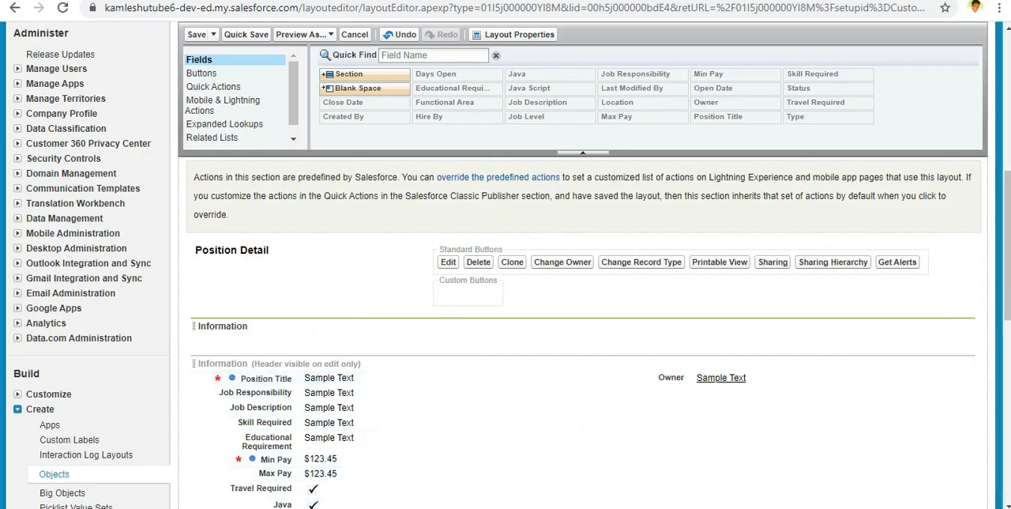
# Step: Check the mockup's field order in Paint and move the Position Title field into the new Information section
pyautogui.moveTo(605, 508)
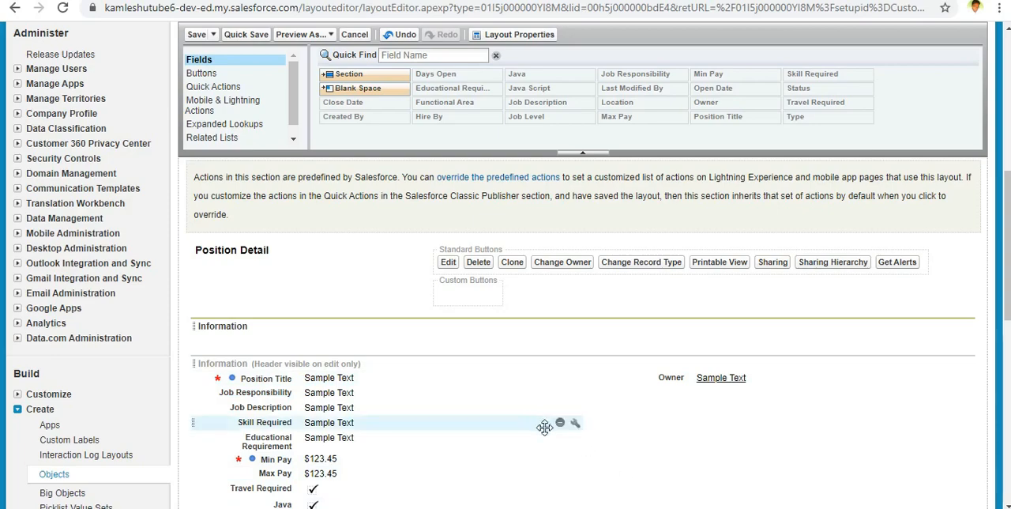
pyautogui.hotkey('alt', 'Tab')
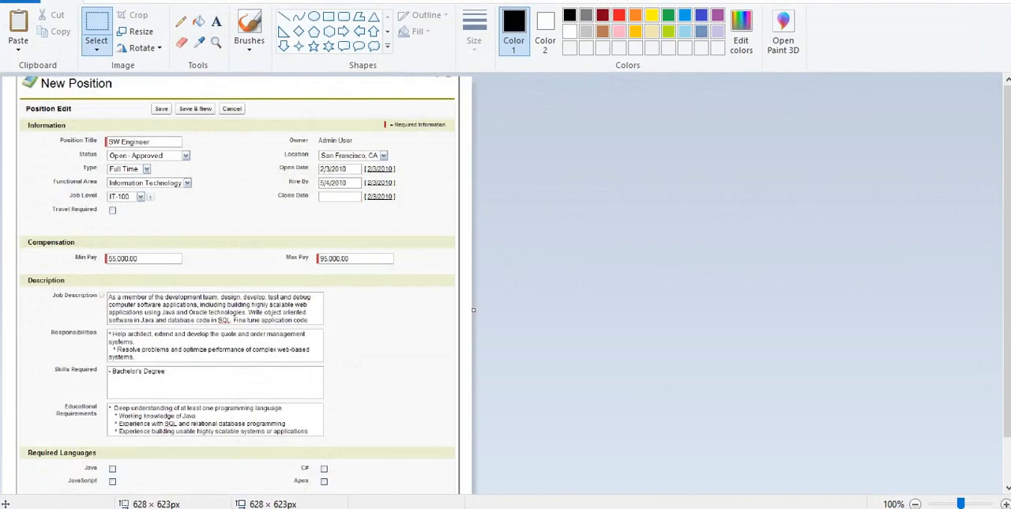
pyautogui.hotkey('alt', 'Tab')
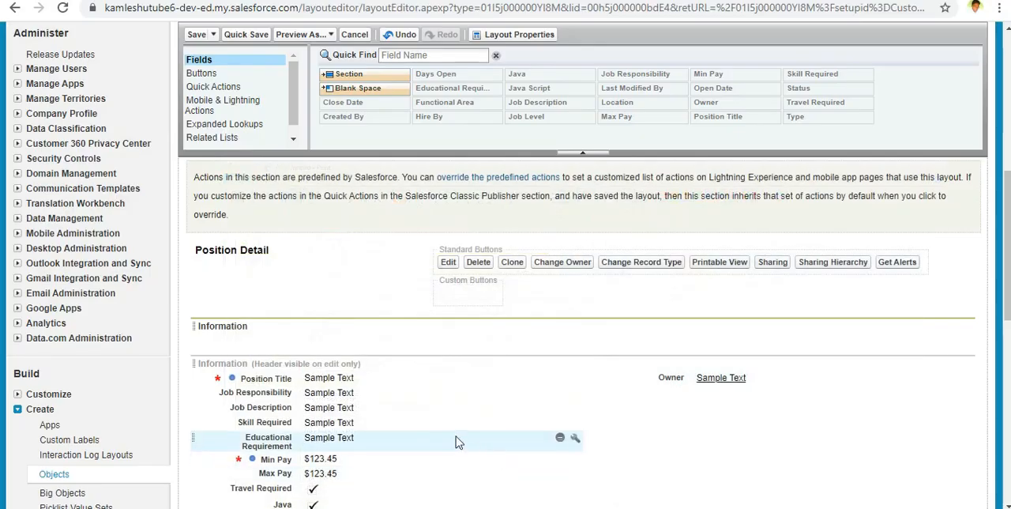
pyautogui.moveTo(266, 378); pyautogui.dragTo(286, 337)
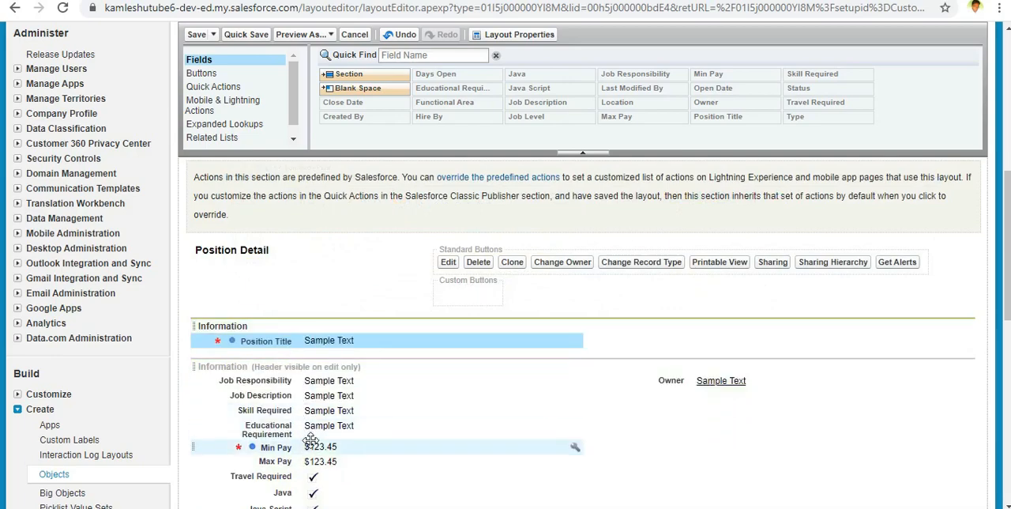
# Step: Move the Status, Type and Functional Area fields below Position Title in the first column of the new Information section
pyautogui.scroll(-2, 309, 441)
pyautogui.scroll(-2, 310, 440)
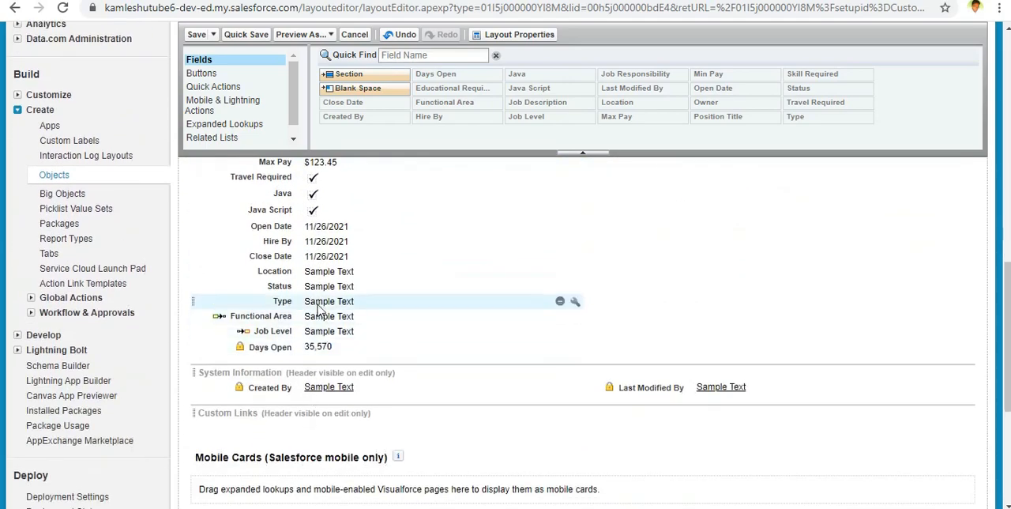
pyautogui.moveTo(316, 294); pyautogui.dragTo(297, 355)
pyautogui.scroll(-2, 314, 424)
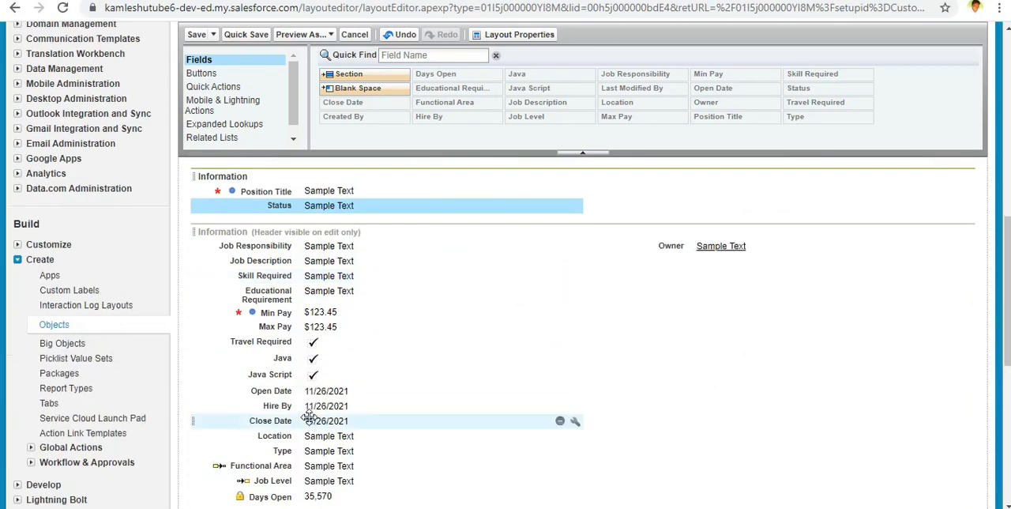
pyautogui.scroll(-2, 309, 420)
pyautogui.moveTo(276, 377); pyautogui.dragTo(339, 368)
pyautogui.scroll(-3, 339, 412)
pyautogui.scroll(-2, 339, 412)
pyautogui.scroll(1, 343, 372)
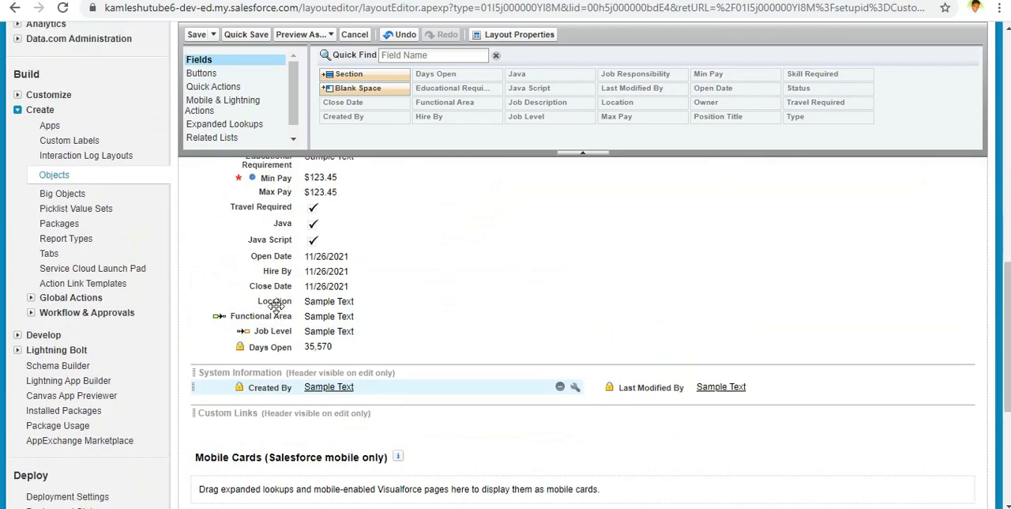
pyautogui.moveTo(286, 313); pyautogui.dragTo(348, 370)
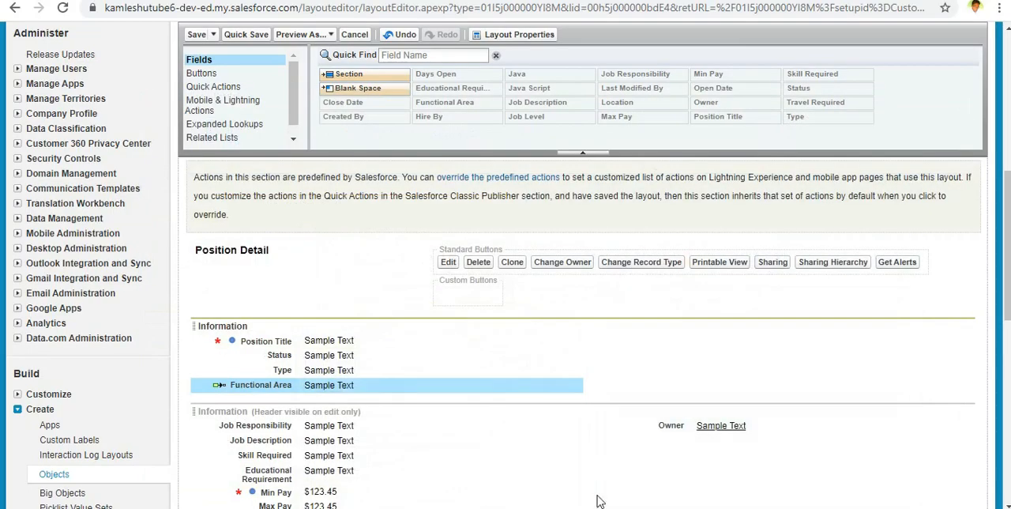
# Step: Place the Job Level and Travel Required fields below Functional Area in the new Information section
pyautogui.scroll(-5, 432, 440)
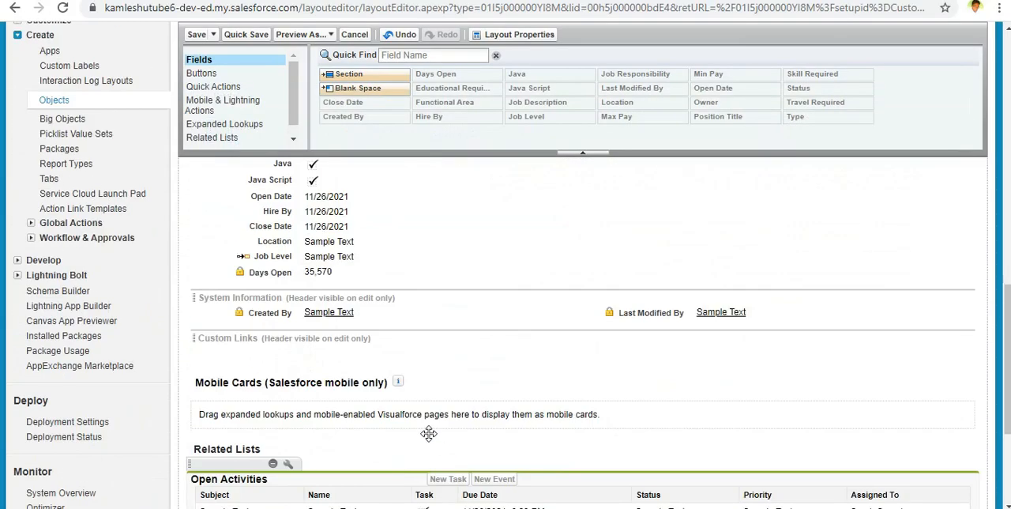
pyautogui.scroll(1, 431, 440)
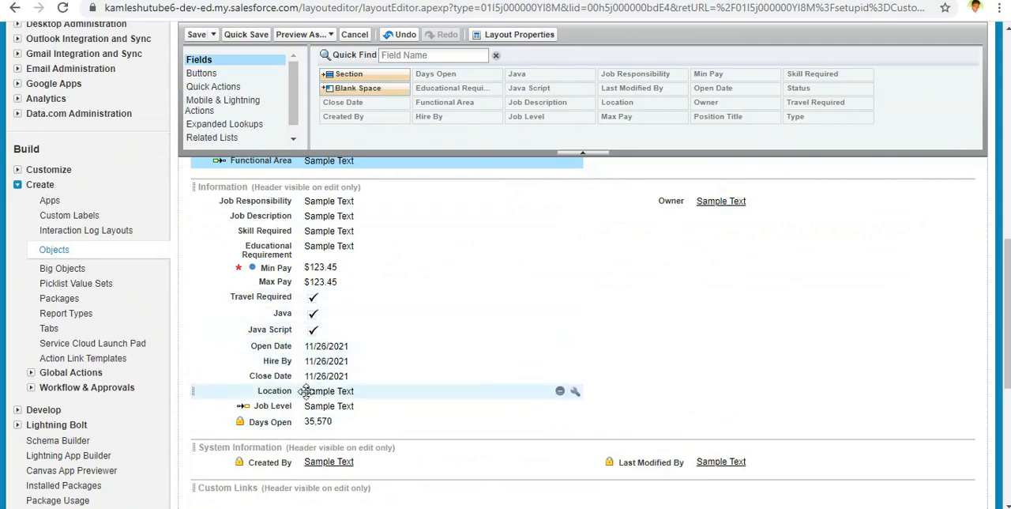
pyautogui.moveTo(289, 407); pyautogui.dragTo(332, 453)
pyautogui.scroll(-4, 330, 448)
pyautogui.scroll(1, 336, 411)
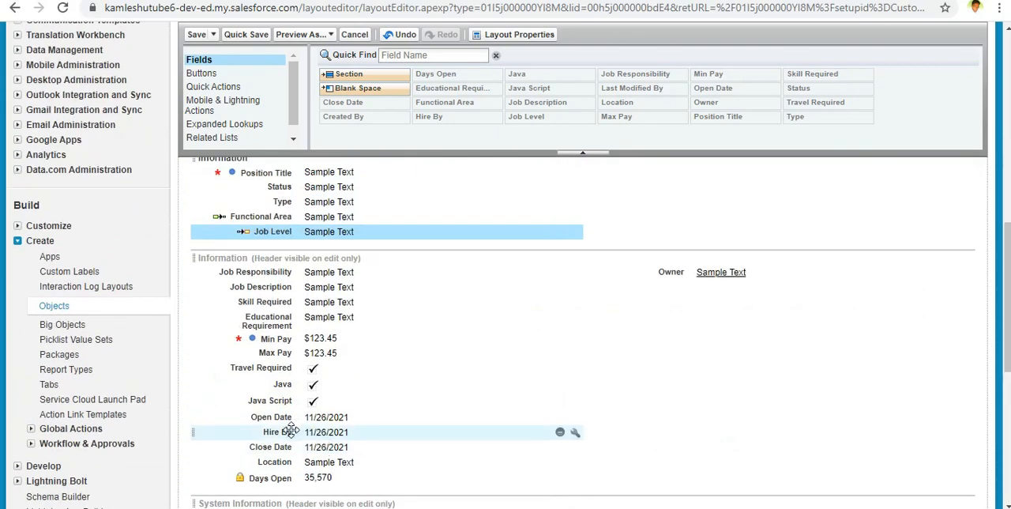
pyautogui.moveTo(294, 368); pyautogui.dragTo(320, 391)
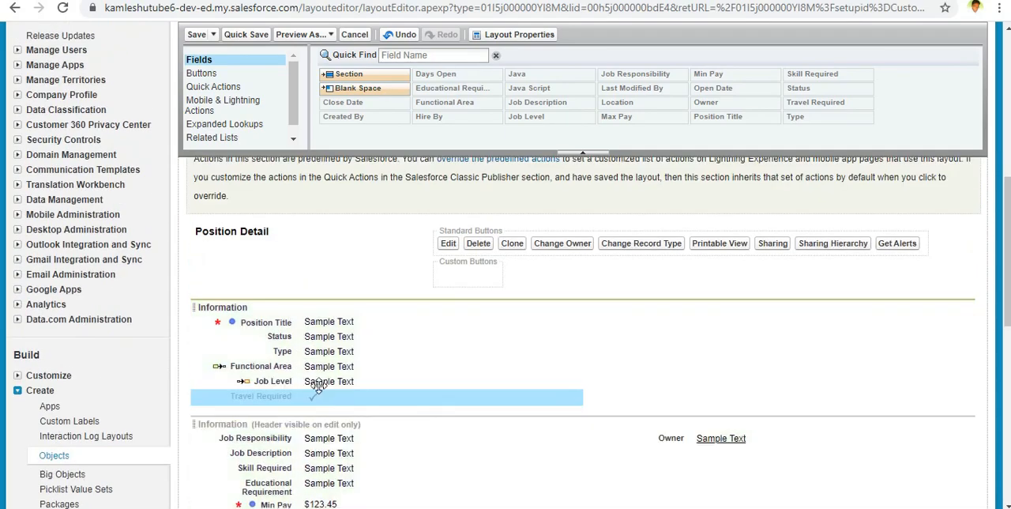
# Step: Move the Owner and Location fields into the second column of the new Information section, following the mockup's order
pyautogui.scroll(-5, 340, 411)
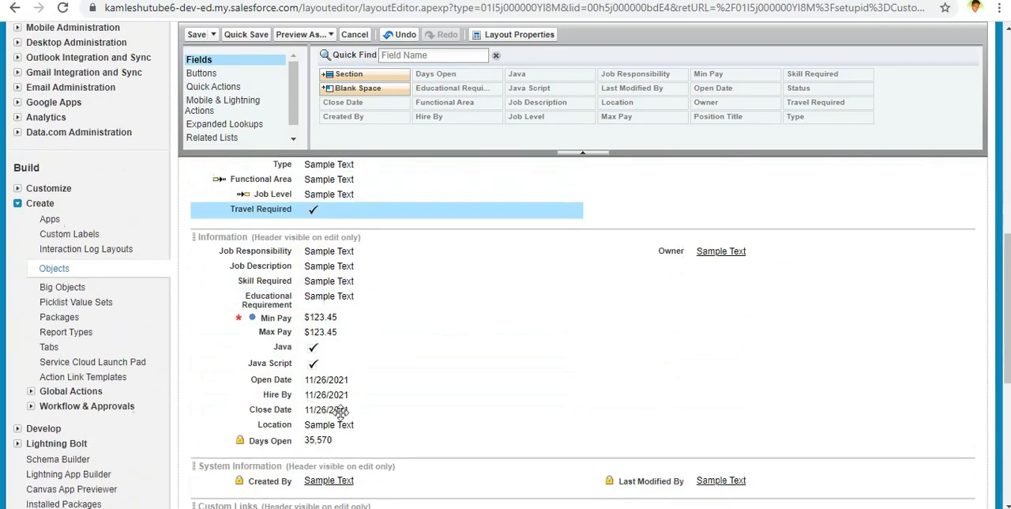
pyautogui.scroll(1, 340, 411)
pyautogui.scroll(3, 686, 286)
pyautogui.moveTo(686, 288); pyautogui.dragTo(689, 419)
pyautogui.scroll(-2, 691, 431)
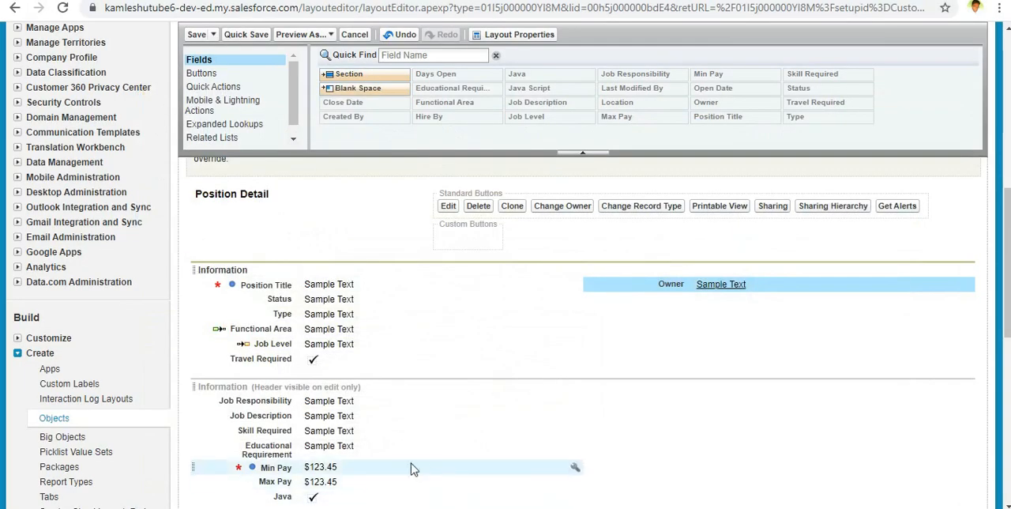
pyautogui.scroll(-3, 373, 461)
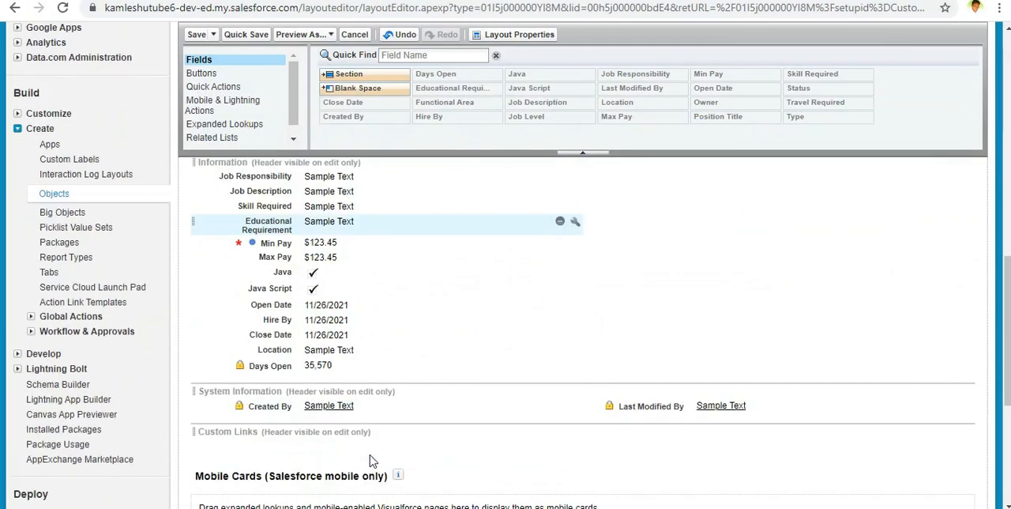
pyautogui.scroll(2, 373, 461)
pyautogui.scroll(-1, 372, 458)
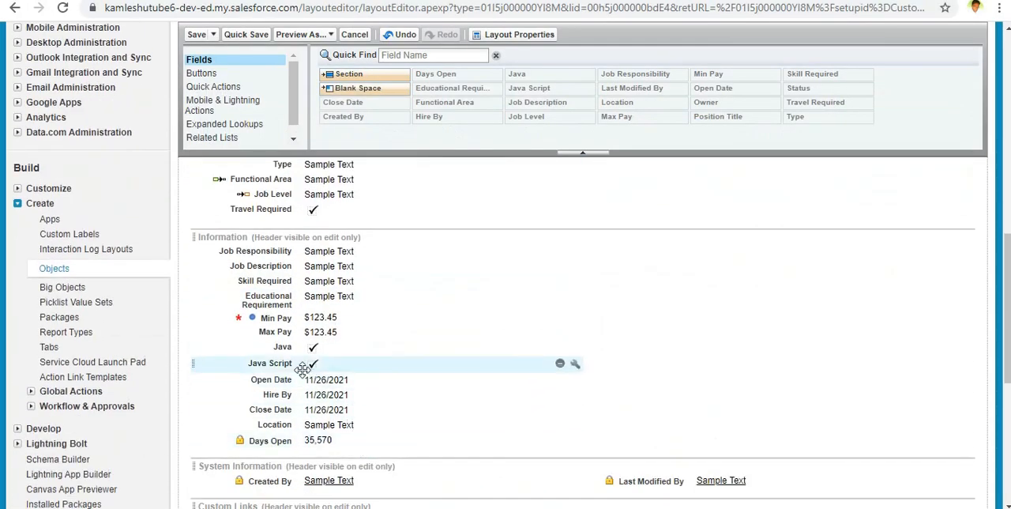
pyautogui.moveTo(273, 424); pyautogui.dragTo(660, 320)
# Step: Place the Open Date, Hire By and Close Date fields below Location in the second column of the new Information section
pyautogui.scroll(-3, 428, 426)
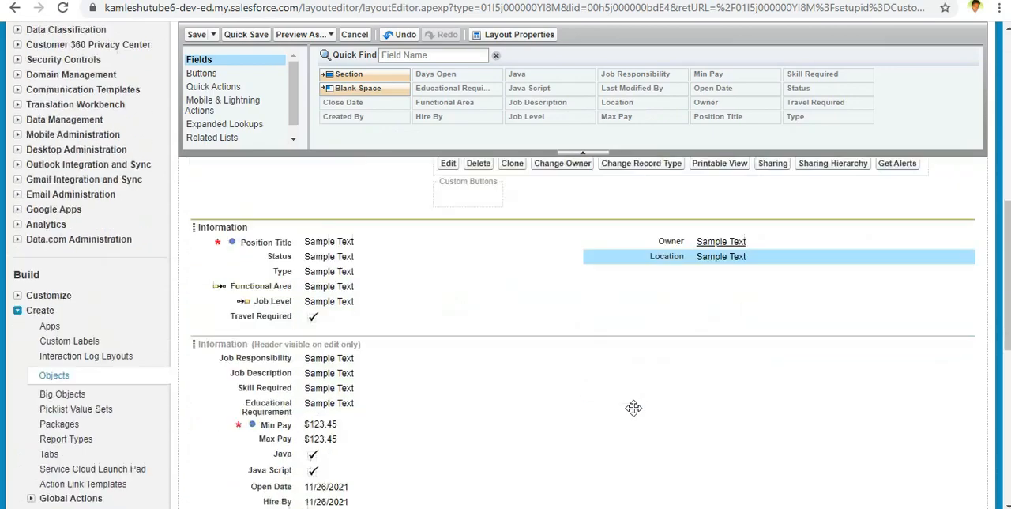
pyautogui.moveTo(278, 361); pyautogui.dragTo(736, 296)
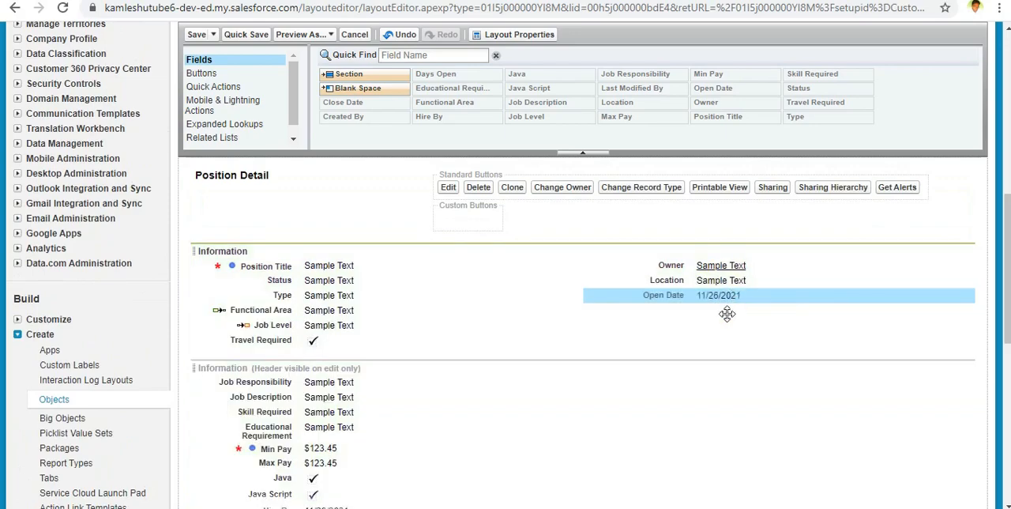
pyautogui.scroll(-2, 691, 357)
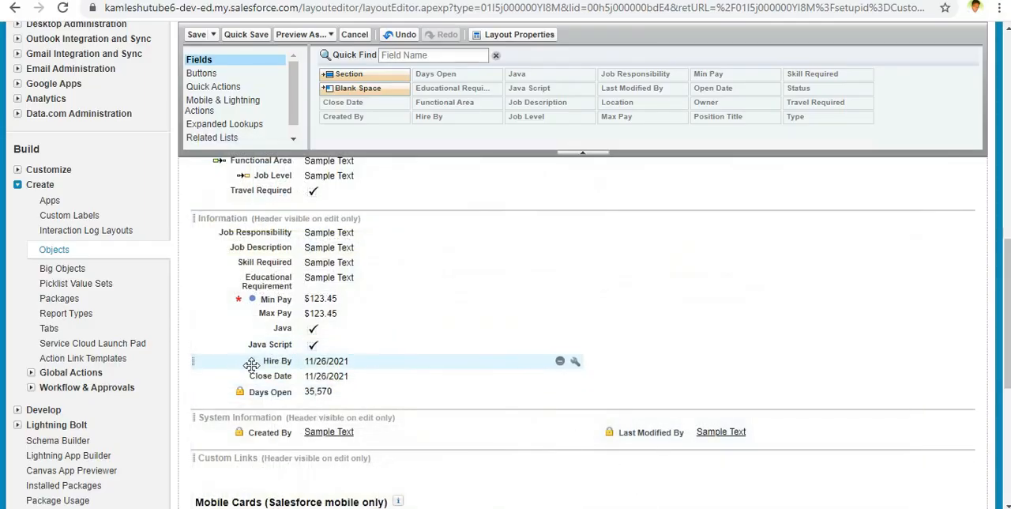
pyautogui.moveTo(268, 363)
pyautogui.mouseDown()
pyautogui.moveTo(617, 305)
pyautogui.moveTo(641, 394)
pyautogui.moveTo(738, 340)
pyautogui.moveTo(738, 397)
pyautogui.mouseUp()
pyautogui.scroll(-3, 654, 435)
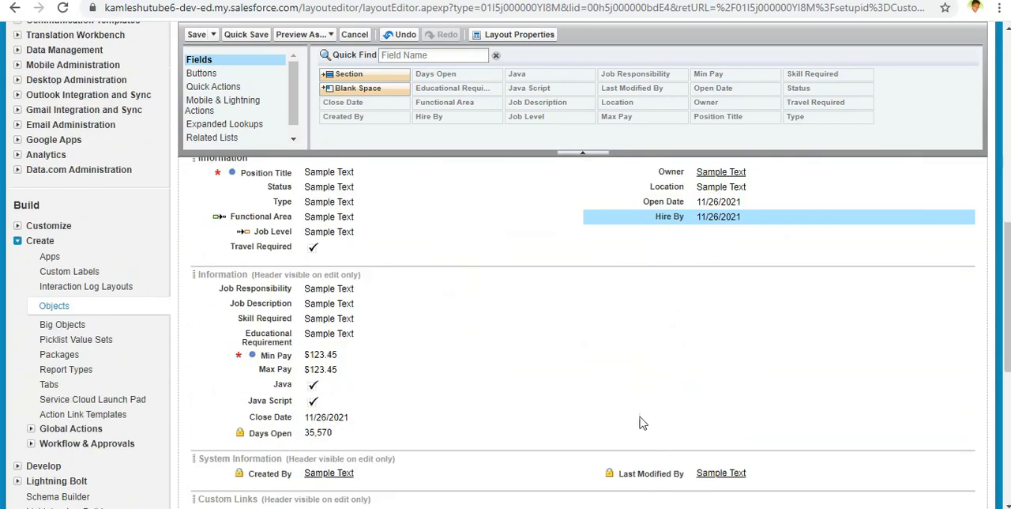
pyautogui.moveTo(300, 418)
pyautogui.mouseDown()
pyautogui.moveTo(698, 323)
pyautogui.moveTo(736, 250)
pyautogui.mouseUp()
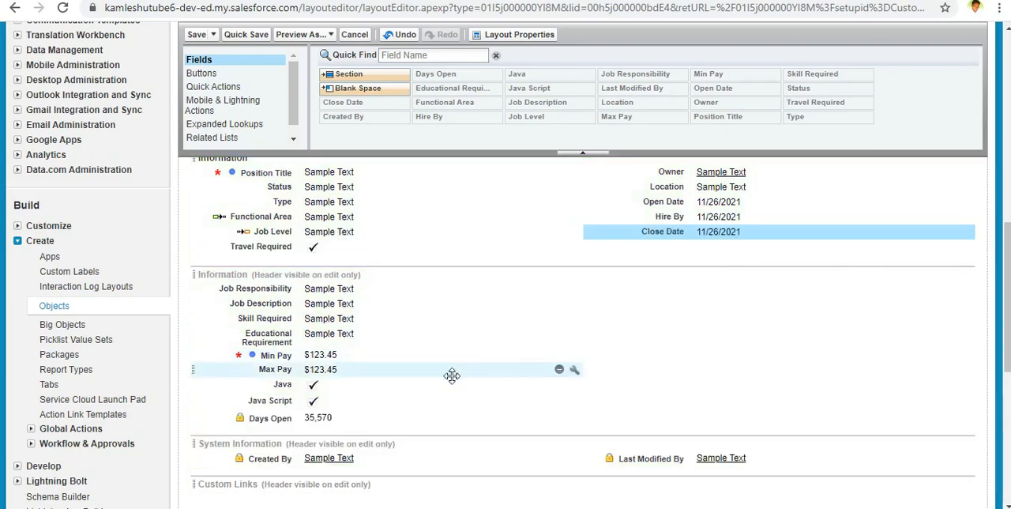
# Step: Review the new Information section and inspect the Position Title field's Read-Only and Required properties without changing them
pyautogui.scroll(2, 494, 280)
pyautogui.scroll(-2, 493, 286)
pyautogui.scroll(3, 493, 286)
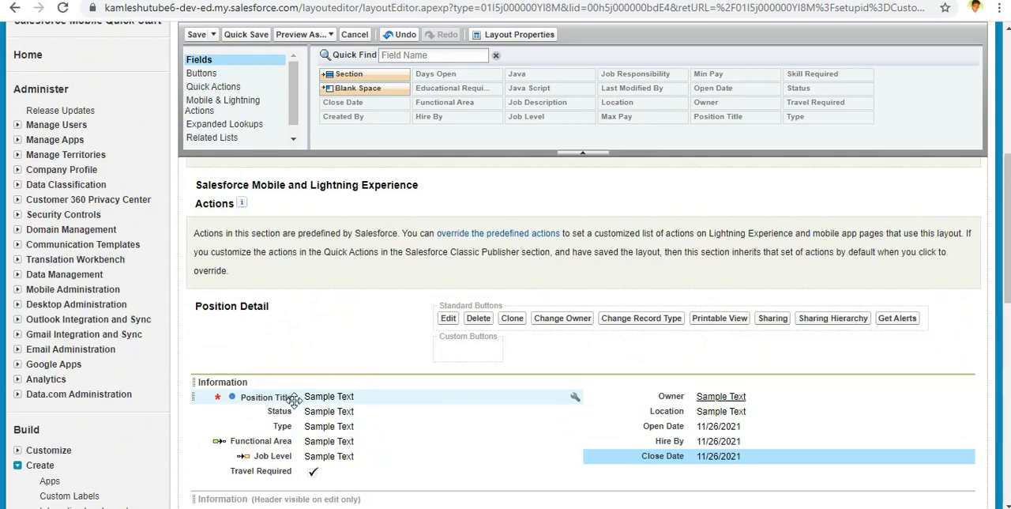
pyautogui.click(338, 397)
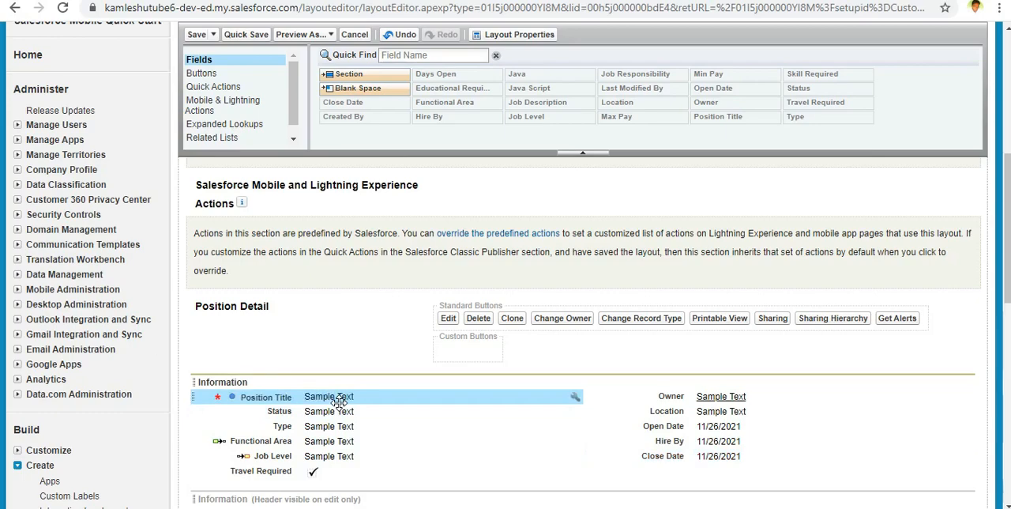
pyautogui.doubleClick(339, 397)
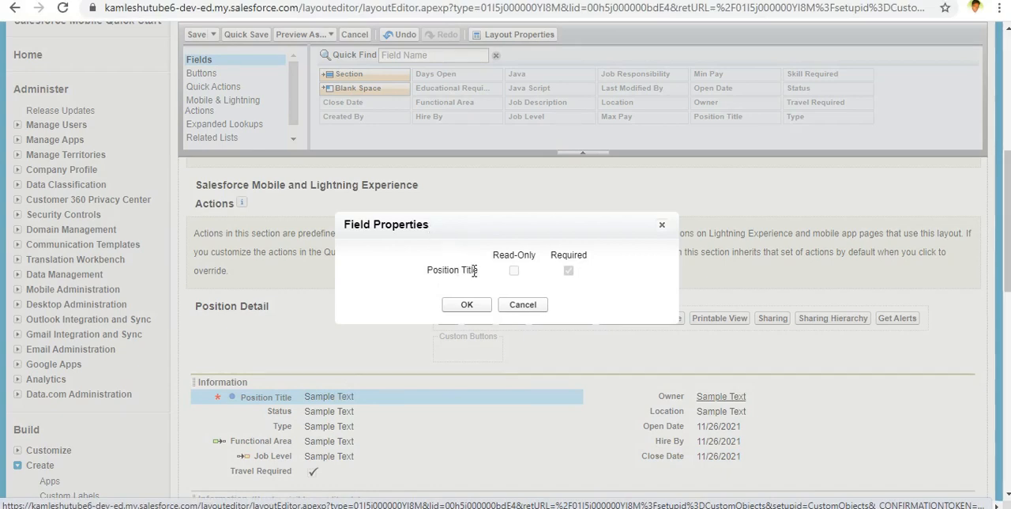
pyautogui.click(523, 306)
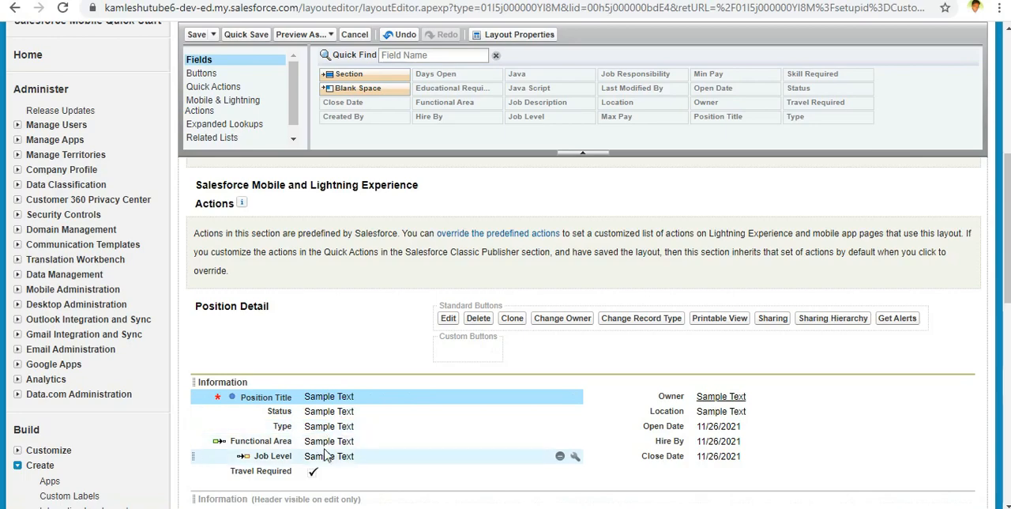
# Step: Add a two-column section named Compensation with left-right tab order between the two Information sections, as in the mockup
pyautogui.scroll(-2, 326, 455)
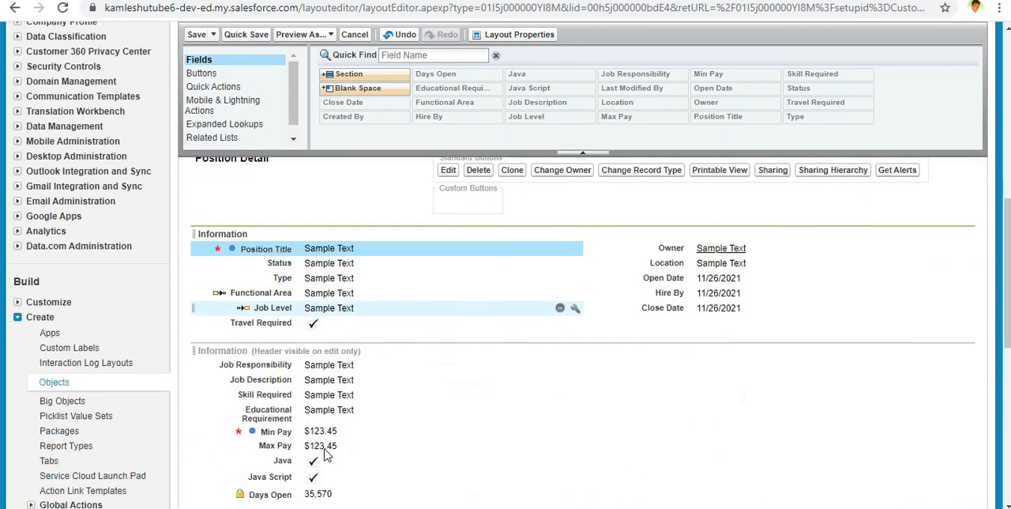
pyautogui.click(346, 393)
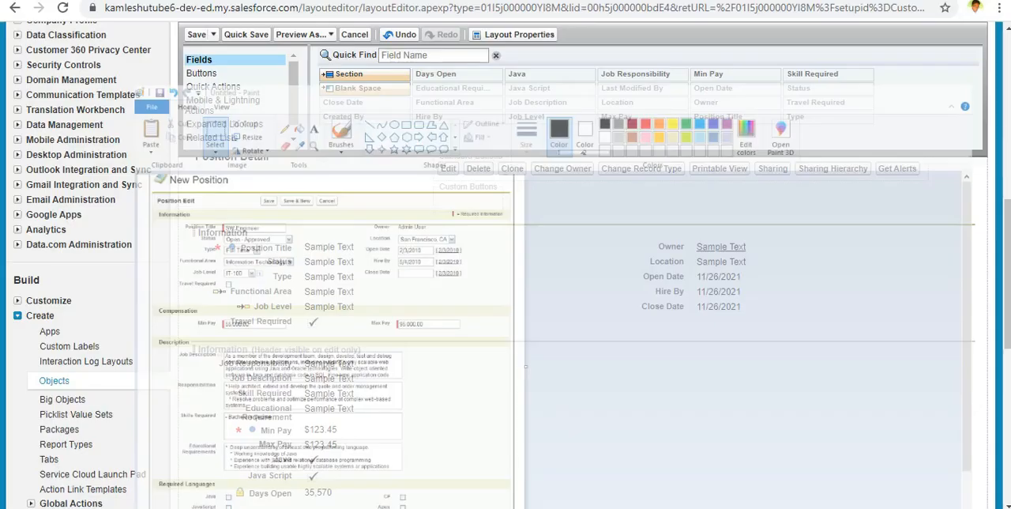
pyautogui.scroll(-3, 397, 401)
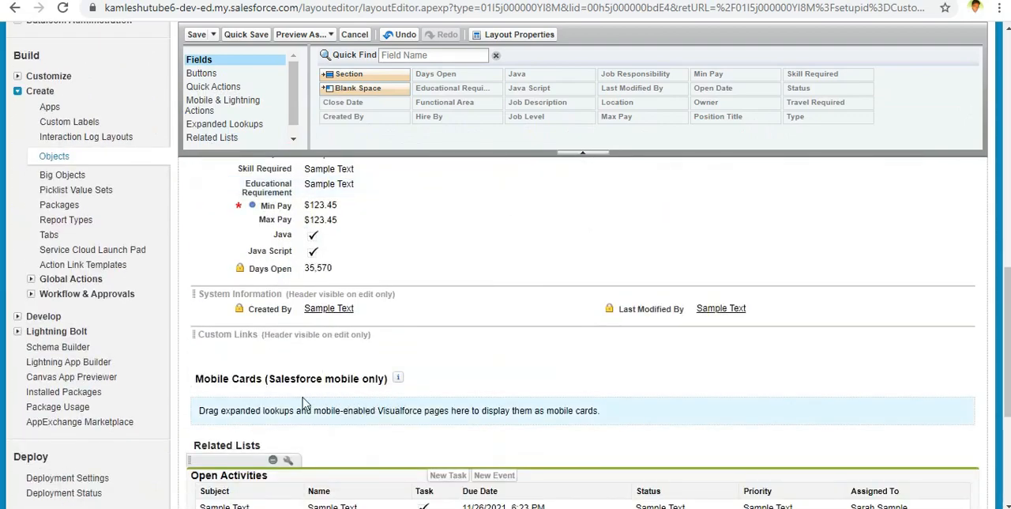
pyautogui.scroll(2, 360, 411)
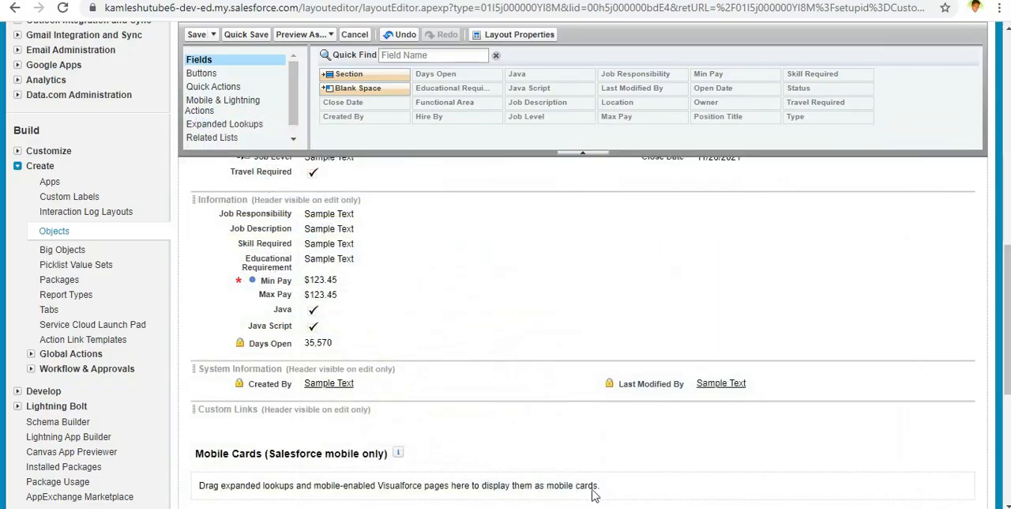
pyautogui.scroll(5, 429, 388)
pyautogui.moveTo(382, 76); pyautogui.dragTo(425, 280)
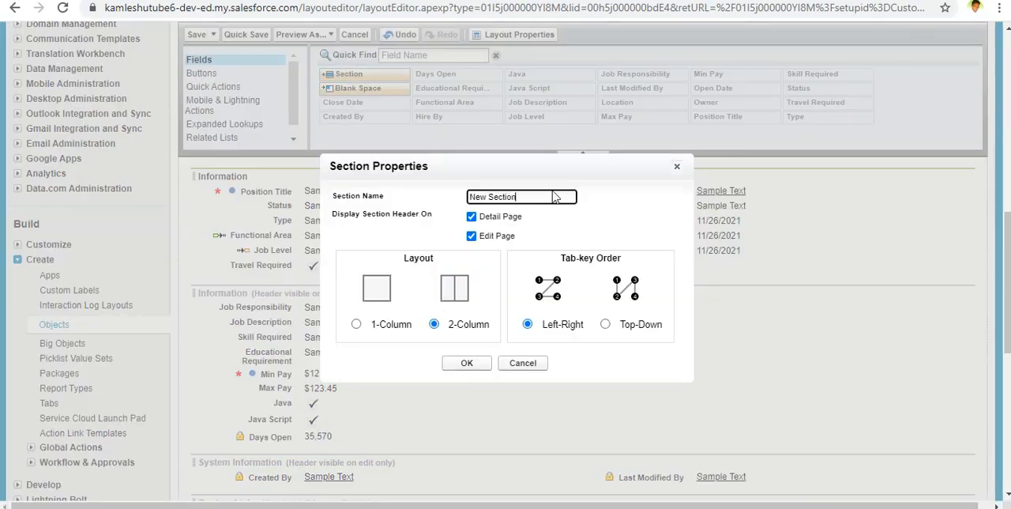
pyautogui.moveTo(554, 191); pyautogui.dragTo(439, 202)
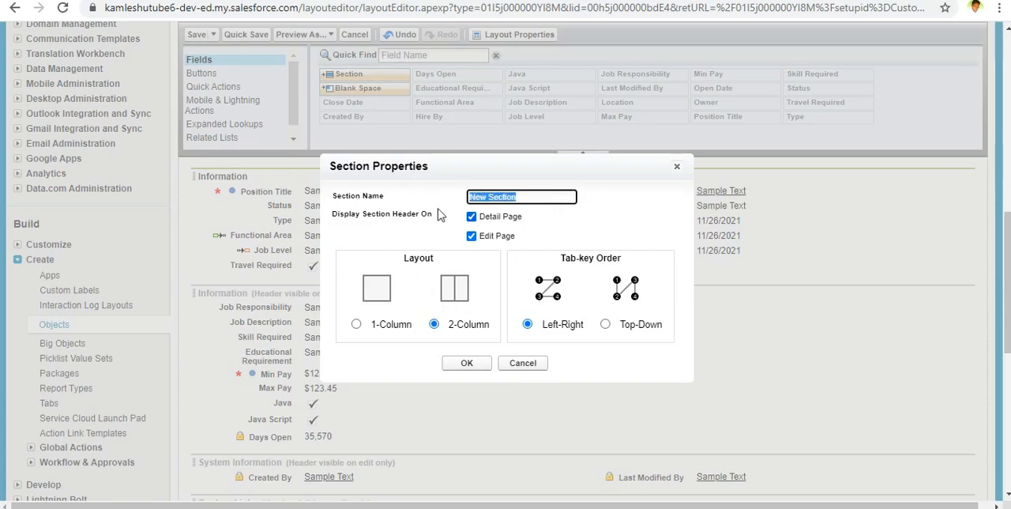
pyautogui.write('Compens')
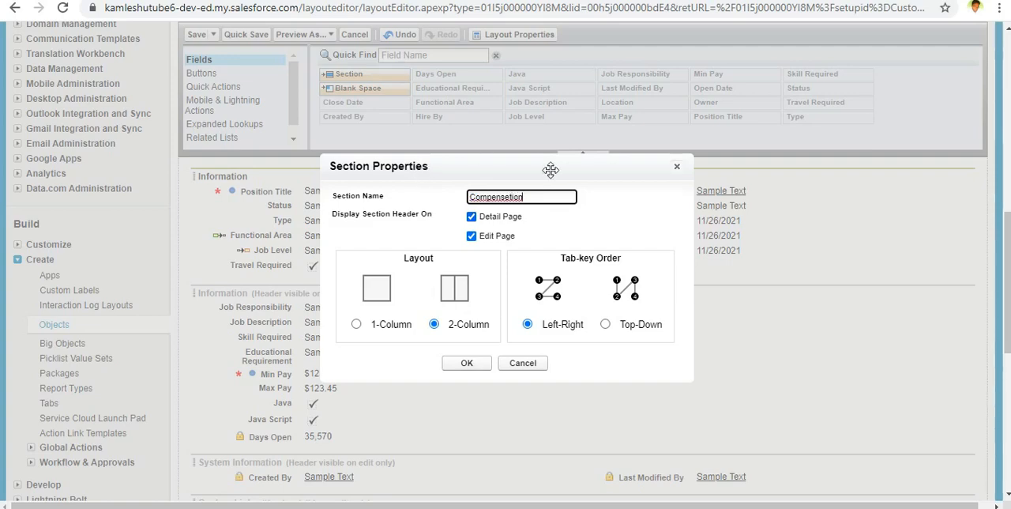
pyautogui.rightClick(502, 197)
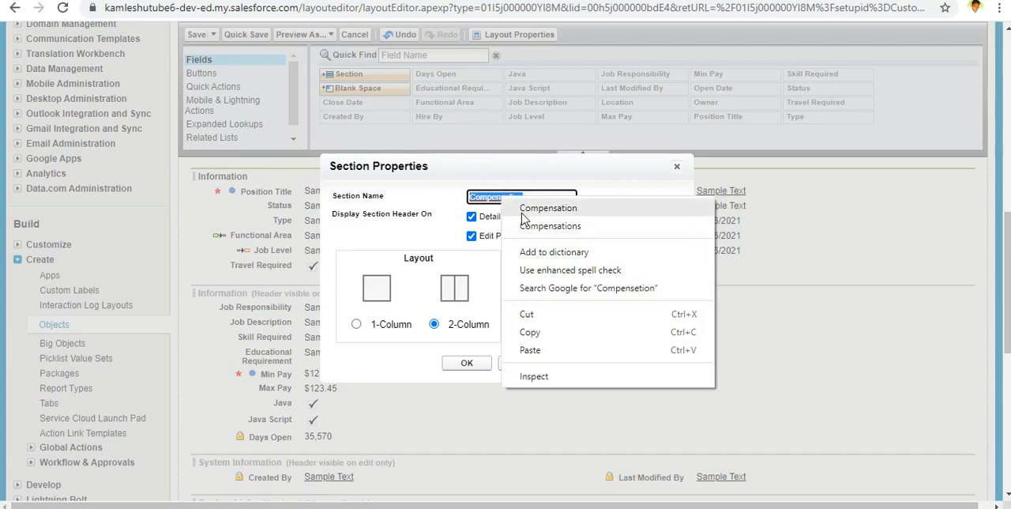
pyautogui.click(523, 208)
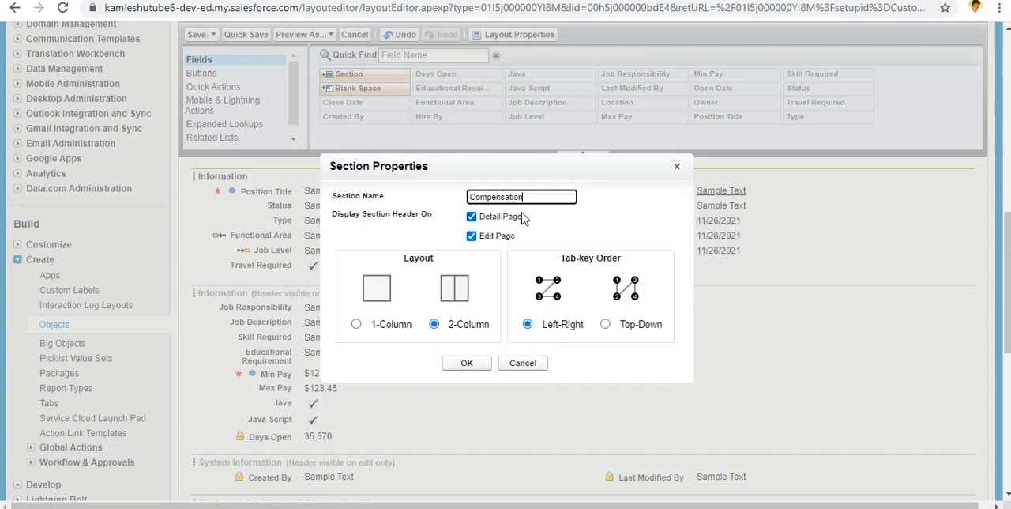
pyautogui.click(467, 364)
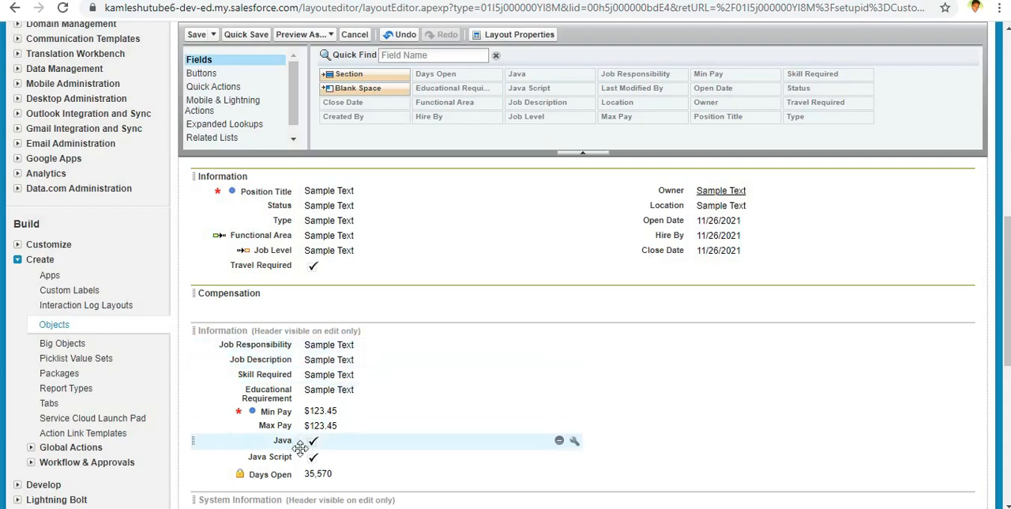
# Step: Move Min Pay into the Compensation section's first column and Max Pay into its second, and check the mockup in Paint
pyautogui.moveTo(277, 411); pyautogui.dragTo(301, 307)
pyautogui.moveTo(300, 411); pyautogui.dragTo(706, 308)
pyautogui.scroll(5, 589, 324)
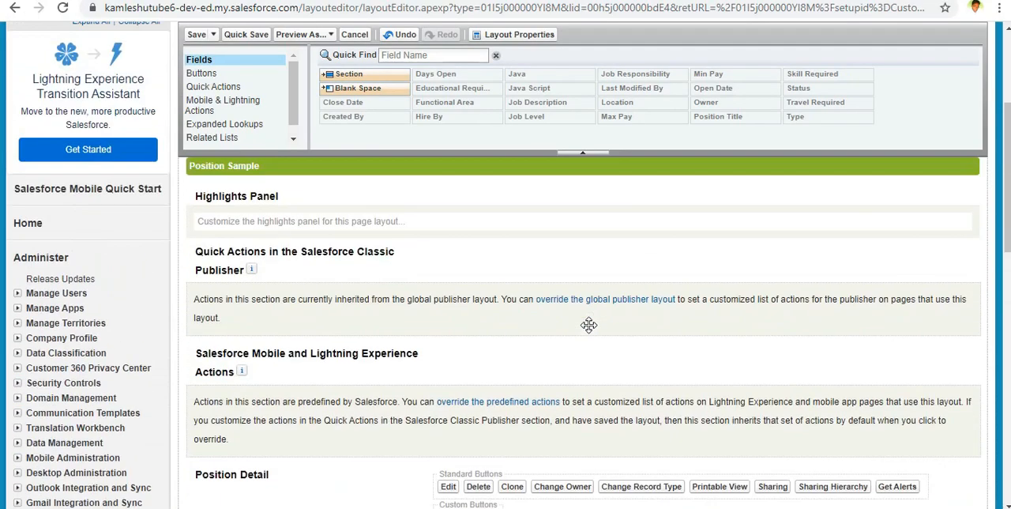
pyautogui.scroll(-4, 589, 324)
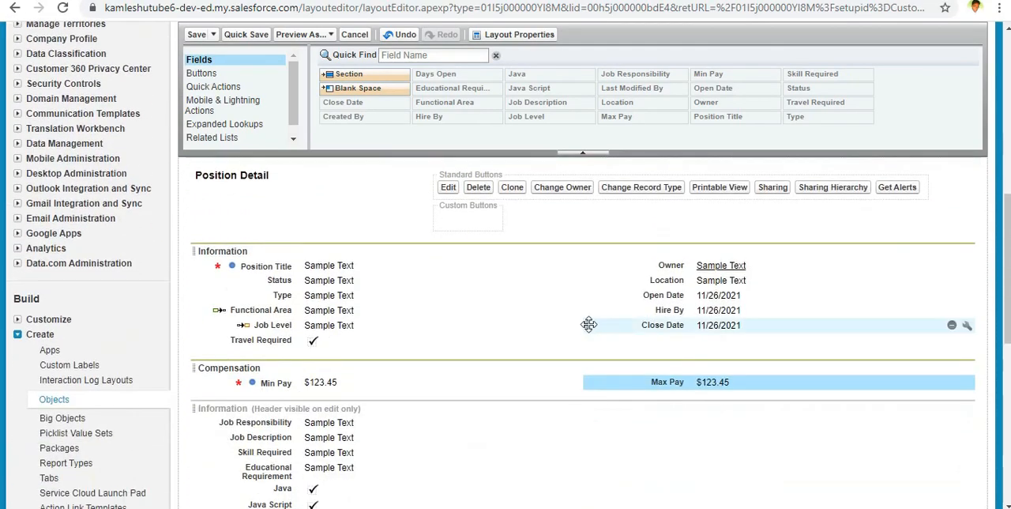
pyautogui.scroll(-1, 584, 319)
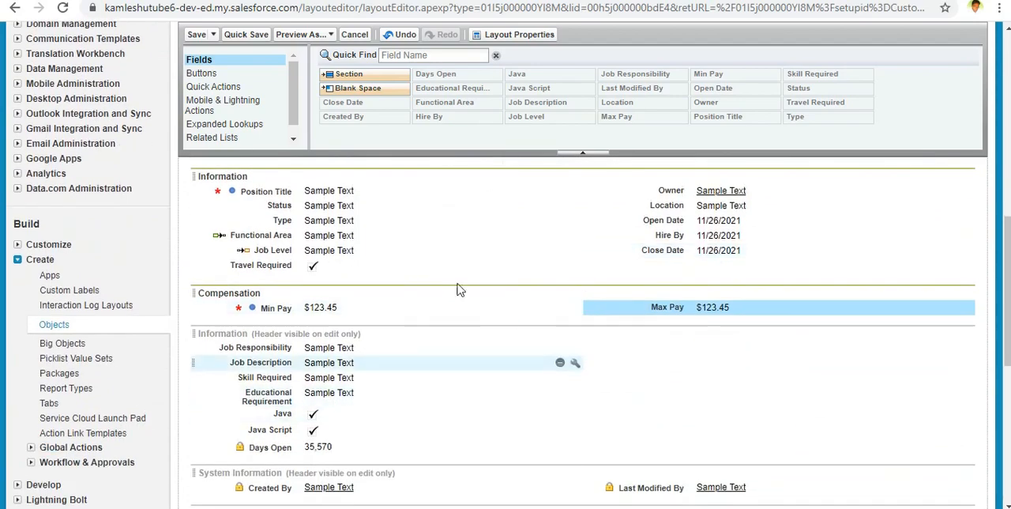
pyautogui.hotkey('alt', 'Tab')
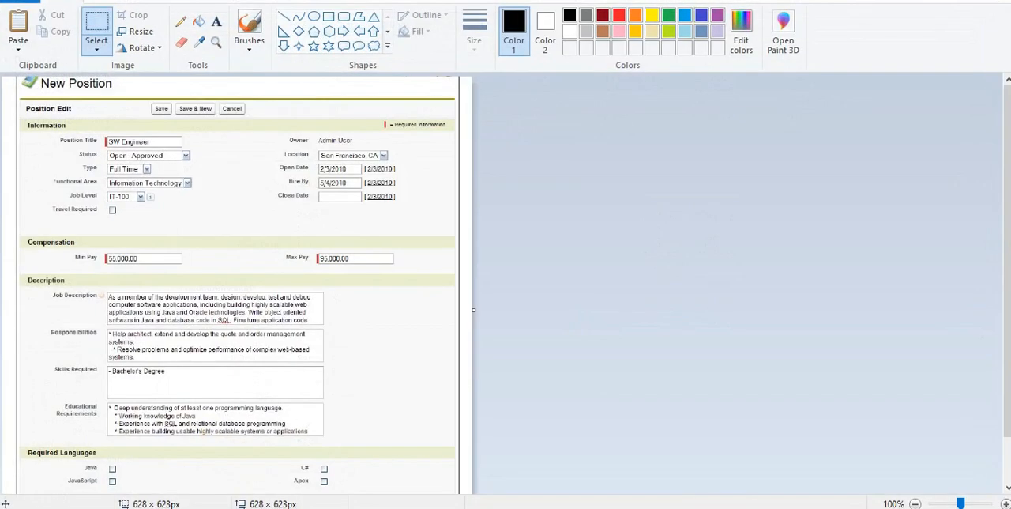
# Step: Return to the Salesforce layout editor and add a section named Description between Compensation and the lower Information section
pyautogui.hotkey('alt', 'Tab')
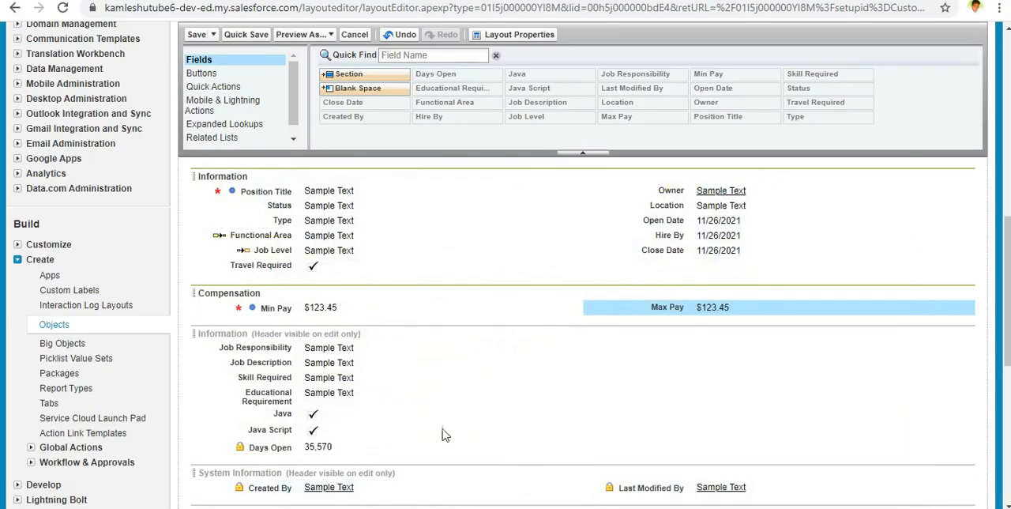
pyautogui.scroll(1, 321, 392)
pyautogui.scroll(1, 321, 392)
pyautogui.moveTo(371, 73); pyautogui.dragTo(301, 280)
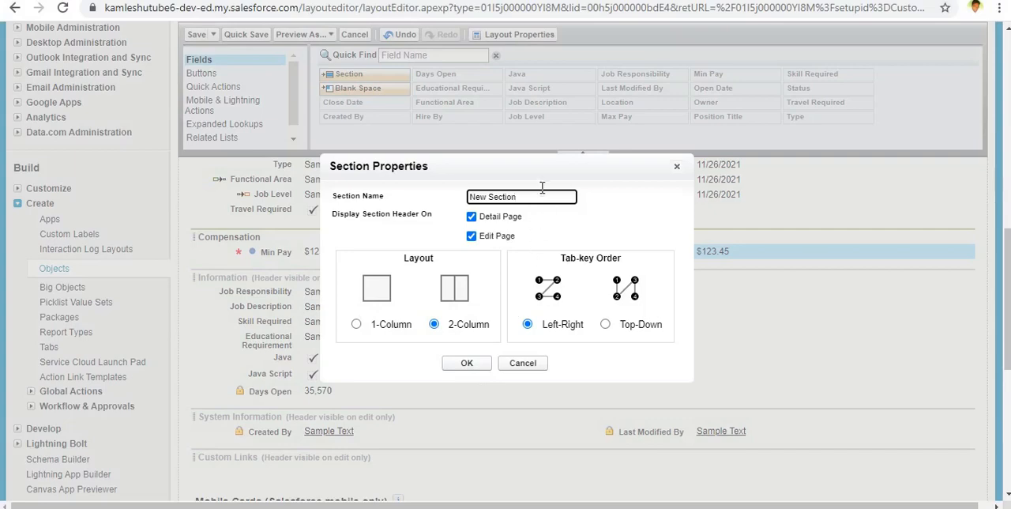
pyautogui.moveTo(542, 196); pyautogui.dragTo(385, 218)
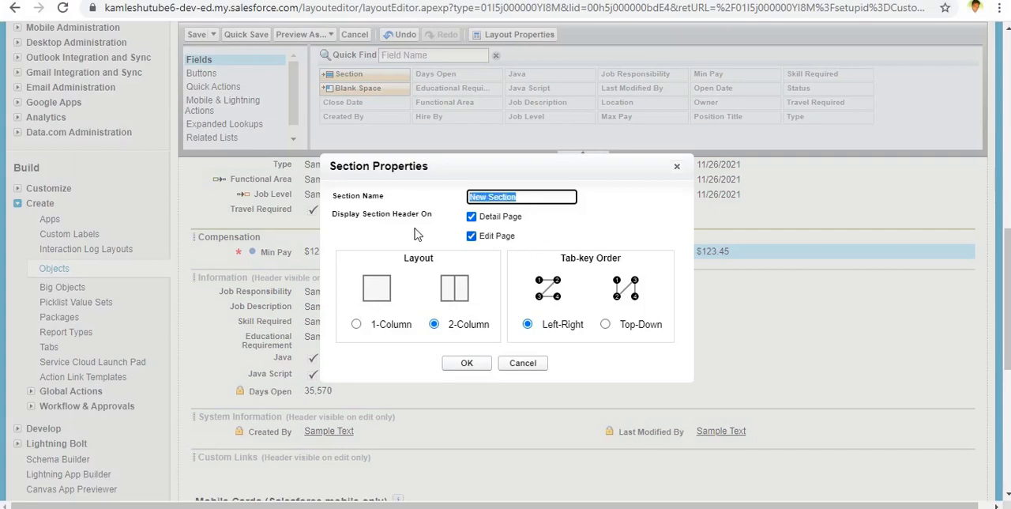
pyautogui.write('Descrip')
pyautogui.click(467, 362)
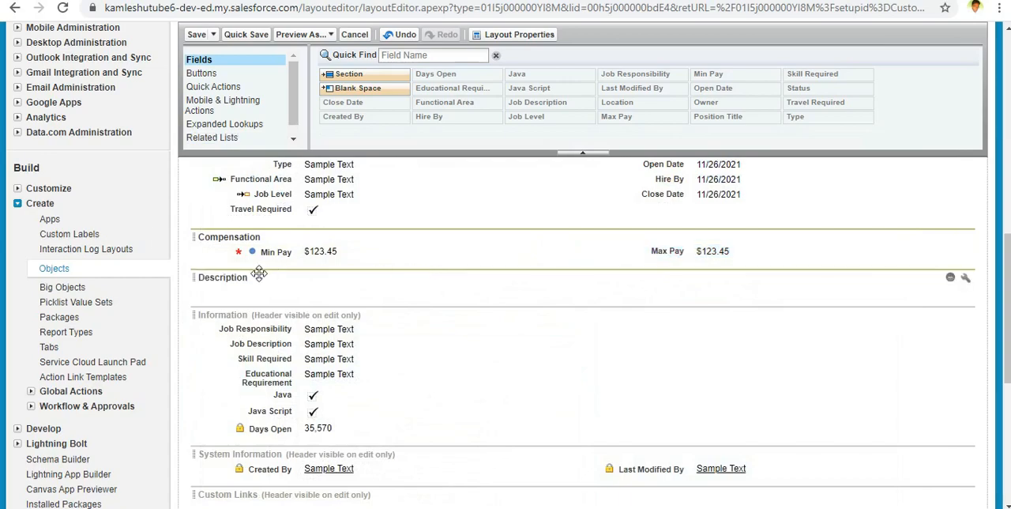
# Step: Change the Description section to a 1-column layout, as in the mockup
pyautogui.click(966, 278)
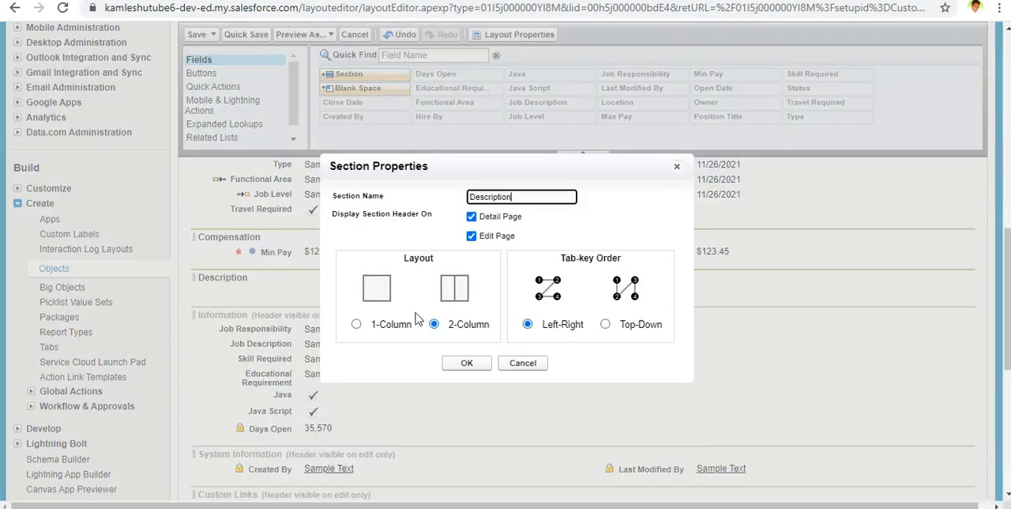
pyautogui.click(369, 325)
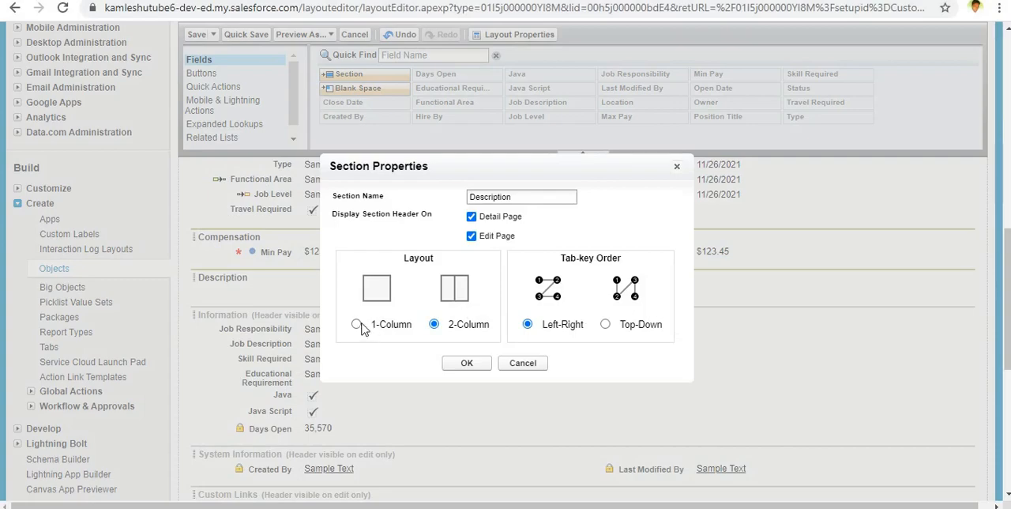
pyautogui.click(356, 325)
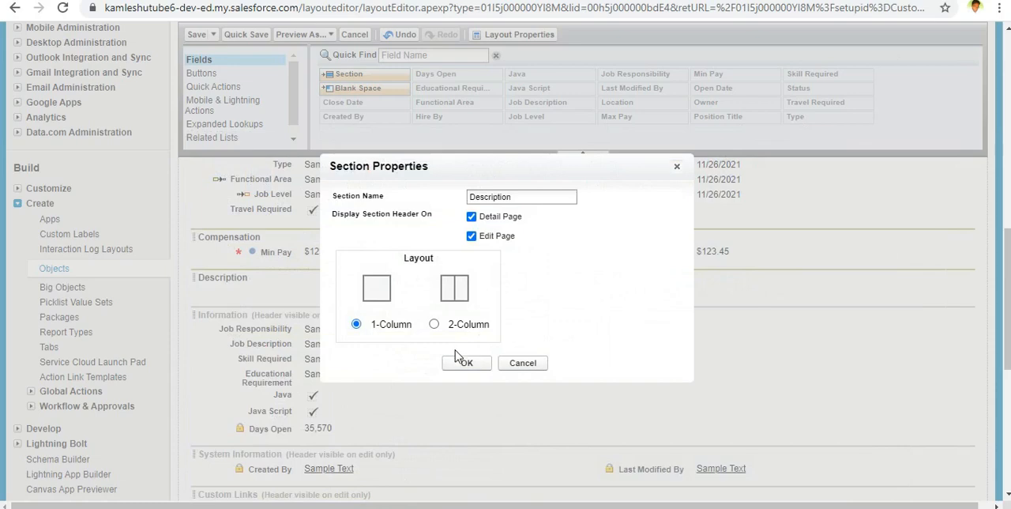
pyautogui.click(464, 365)
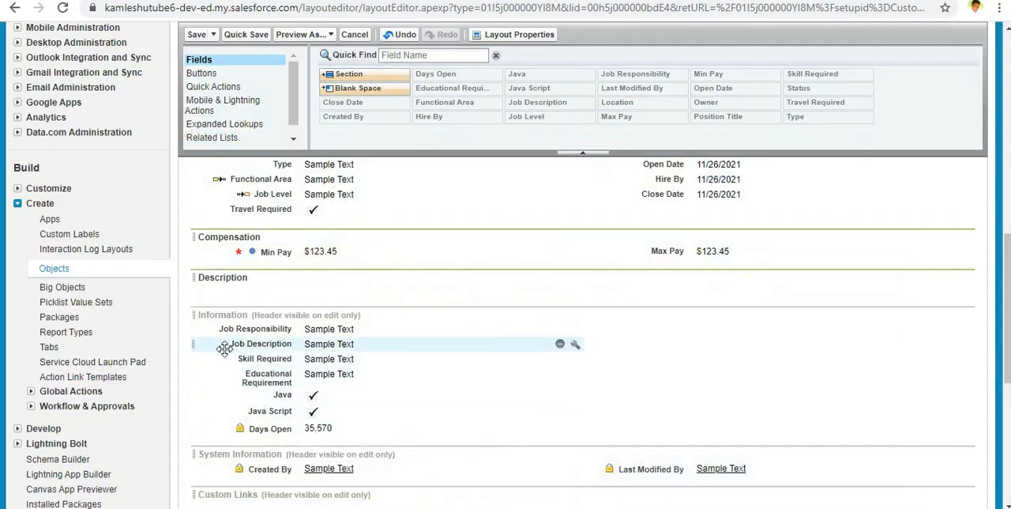
# Step: Move Job Responsibility, Job Description, Skill Required and Educational Requirement in that order into the Description section
pyautogui.moveTo(308, 328); pyautogui.dragTo(301, 288)
pyautogui.moveTo(284, 336); pyautogui.dragTo(292, 297)
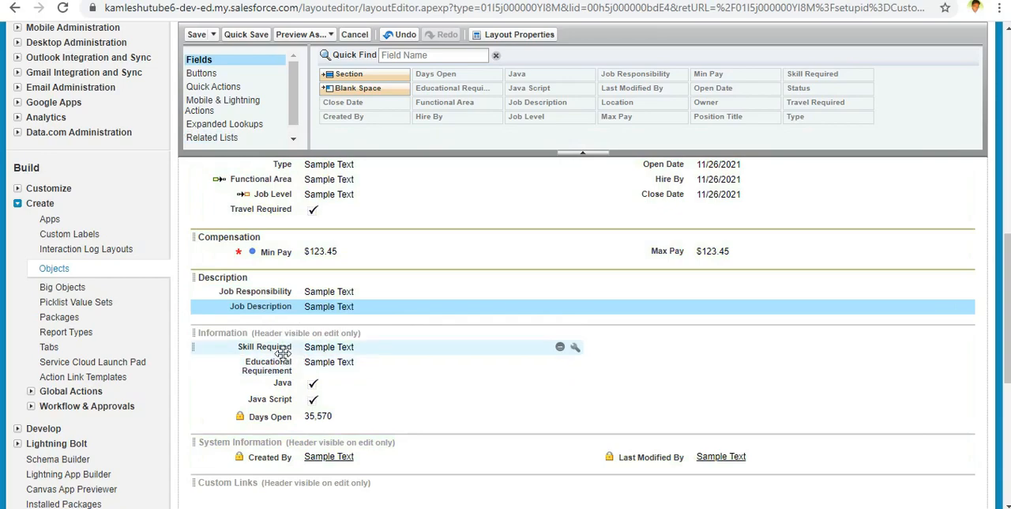
pyautogui.moveTo(283, 351); pyautogui.dragTo(291, 317)
pyautogui.moveTo(294, 366); pyautogui.dragTo(317, 342)
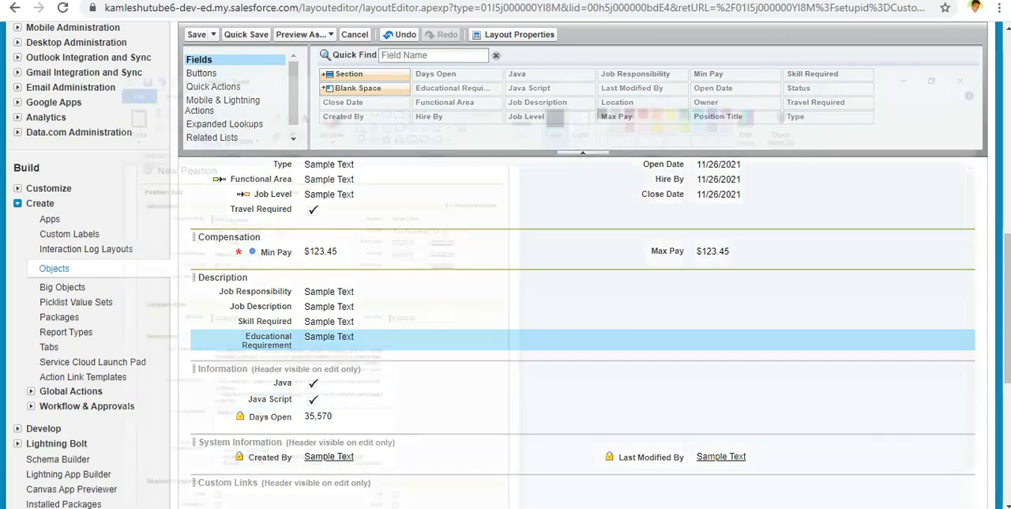
# Step: Check the mockup in Paint and add a two-column section named Required Language with left-right tab order below Description
pyautogui.hotkey('alt', 'Tab')
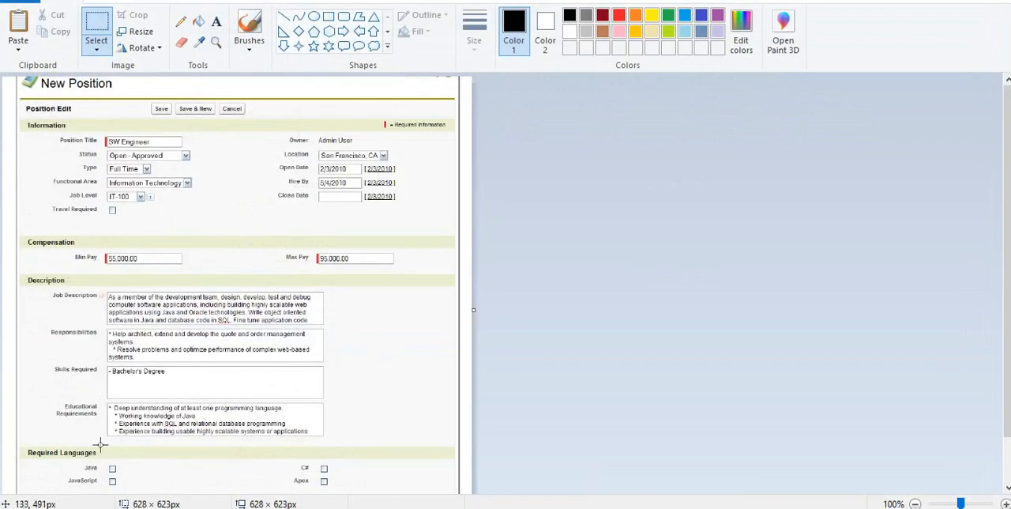
pyautogui.hotkey('alt', 'Tab')
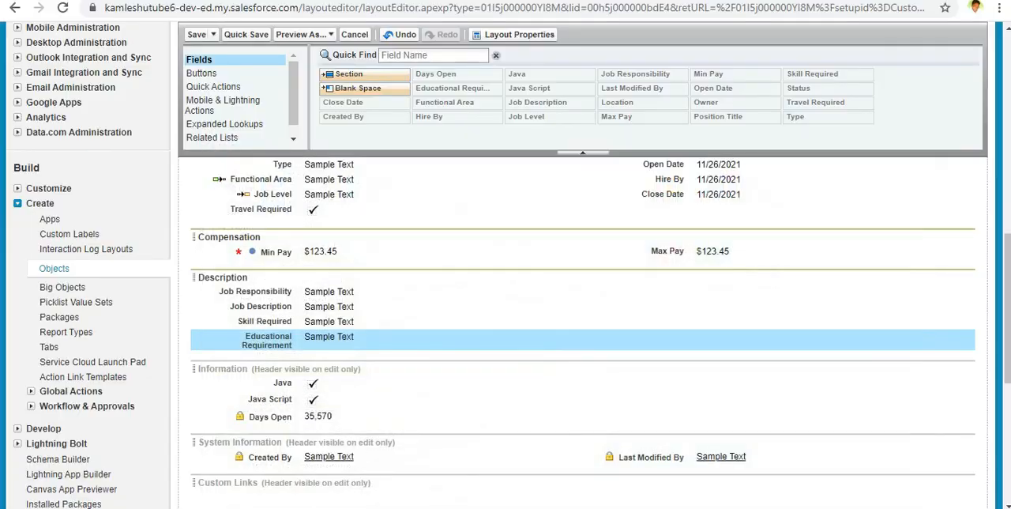
pyautogui.scroll(3, 396, 339)
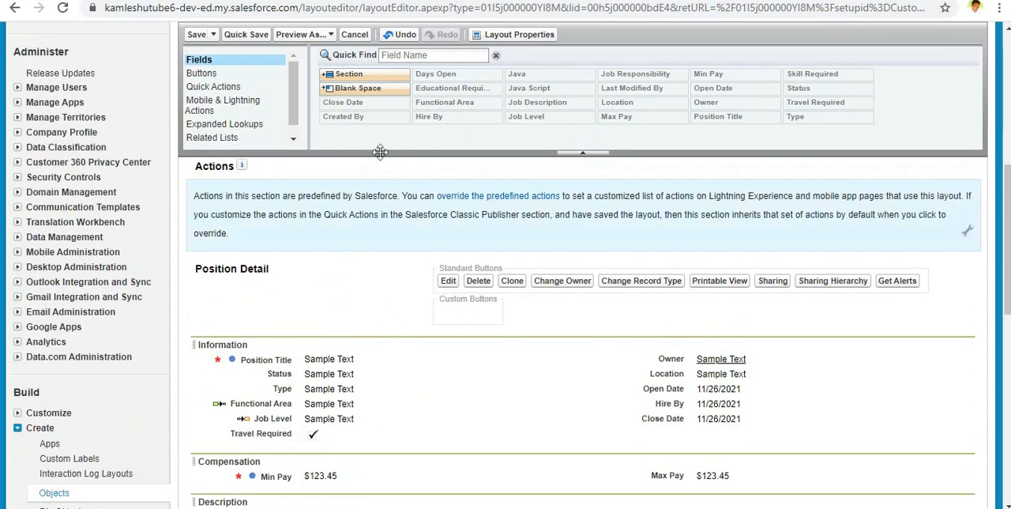
pyautogui.moveTo(379, 74); pyautogui.dragTo(418, 298)
pyautogui.scroll(-4, 474, 347)
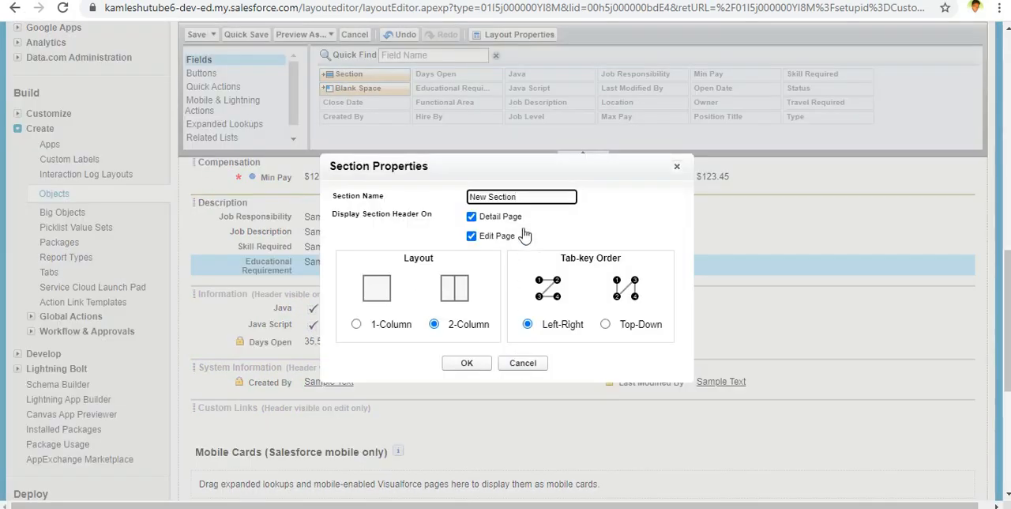
pyautogui.moveTo(522, 199); pyautogui.dragTo(440, 200)
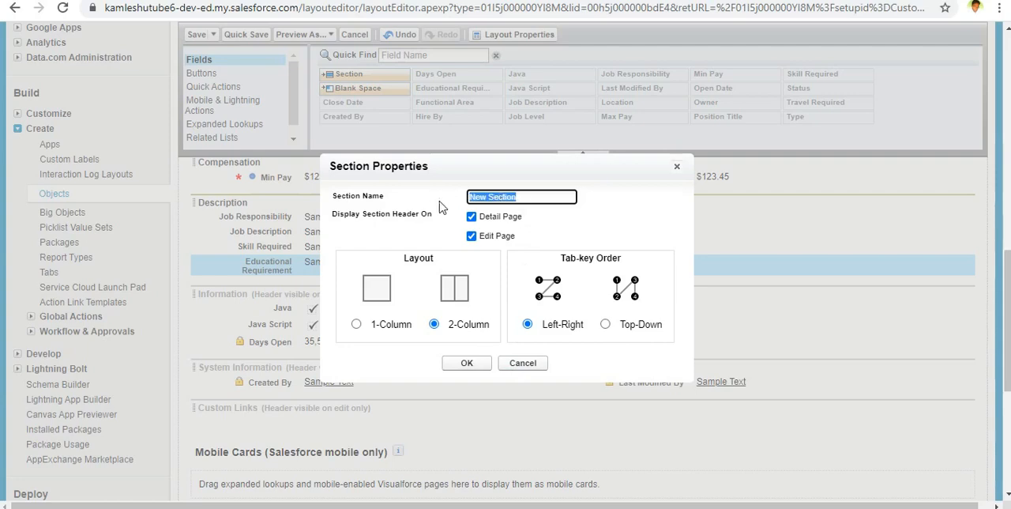
pyautogui.write('Required Language')
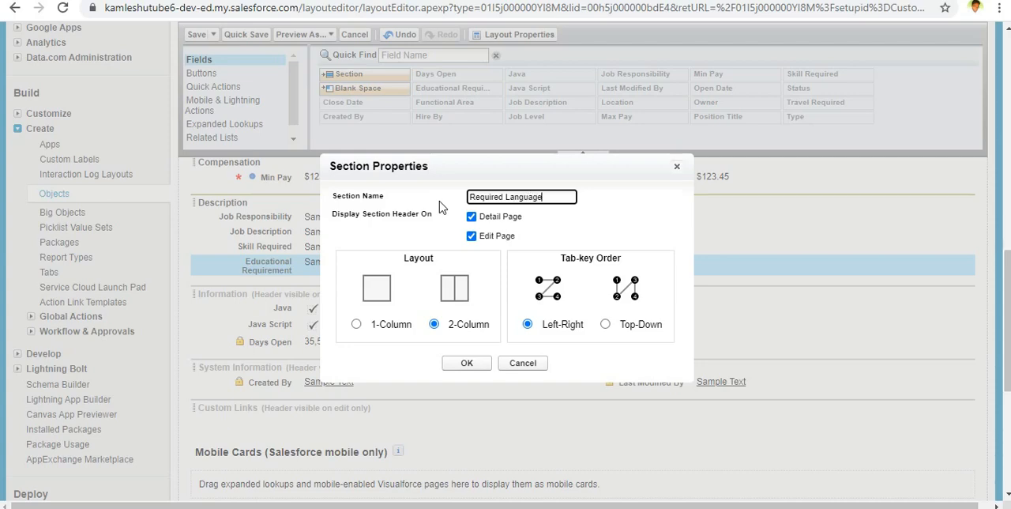
pyautogui.click(473, 365)
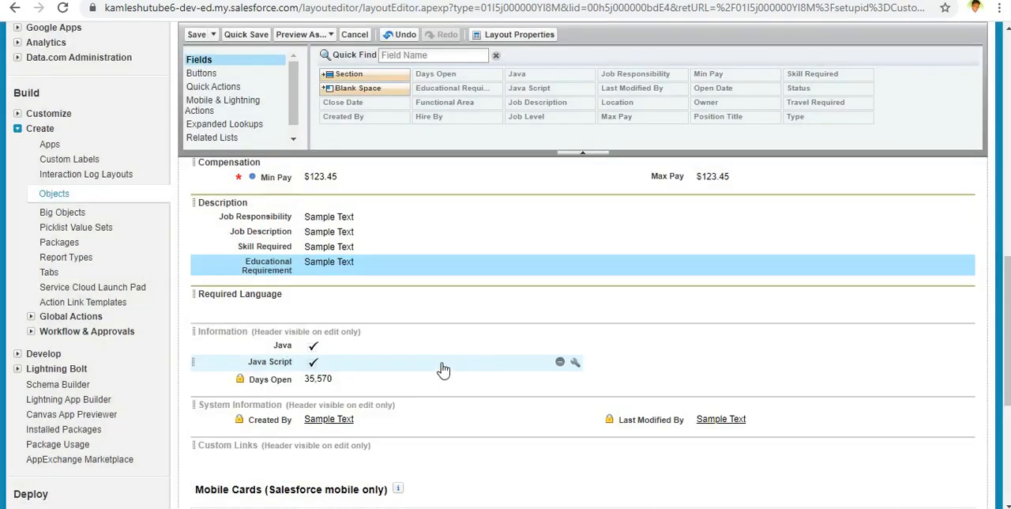
# Step: Place Java in the Required Language section's first column and Java Script in its second, and compare with the mockup in Paint
pyautogui.moveTo(286, 345); pyautogui.dragTo(292, 310)
pyautogui.moveTo(285, 348); pyautogui.dragTo(613, 306)
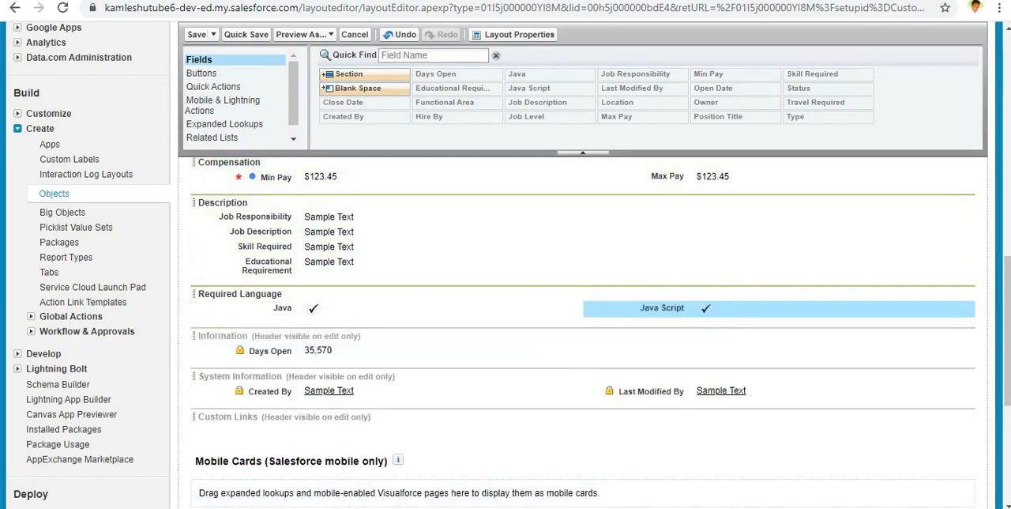
pyautogui.hotkey('alt', 'Tab')
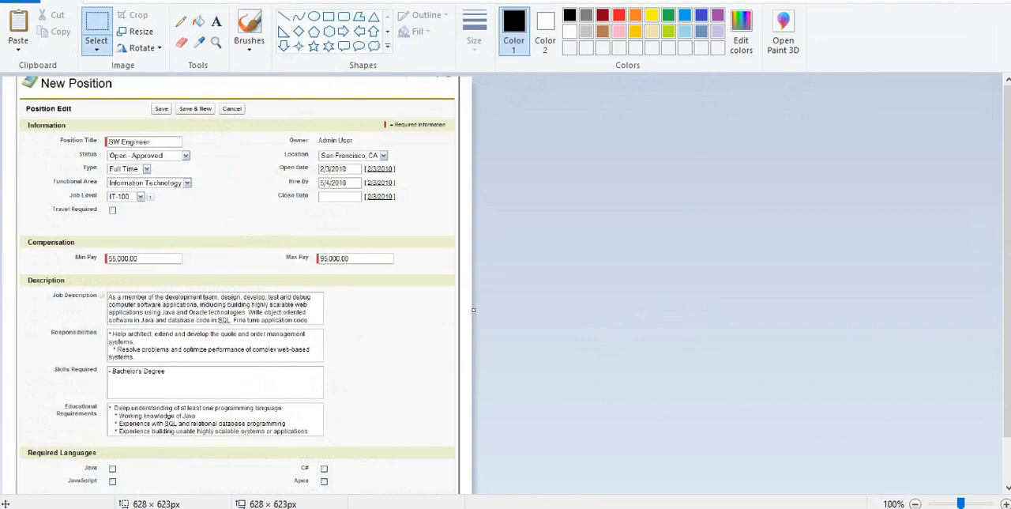
pyautogui.rightClick(634, 507)
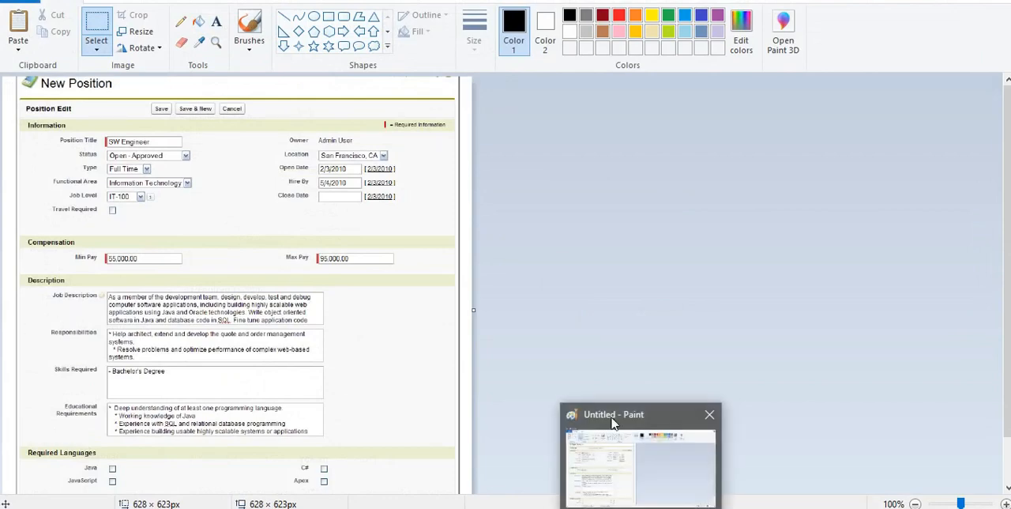
pyautogui.click(536, 181)
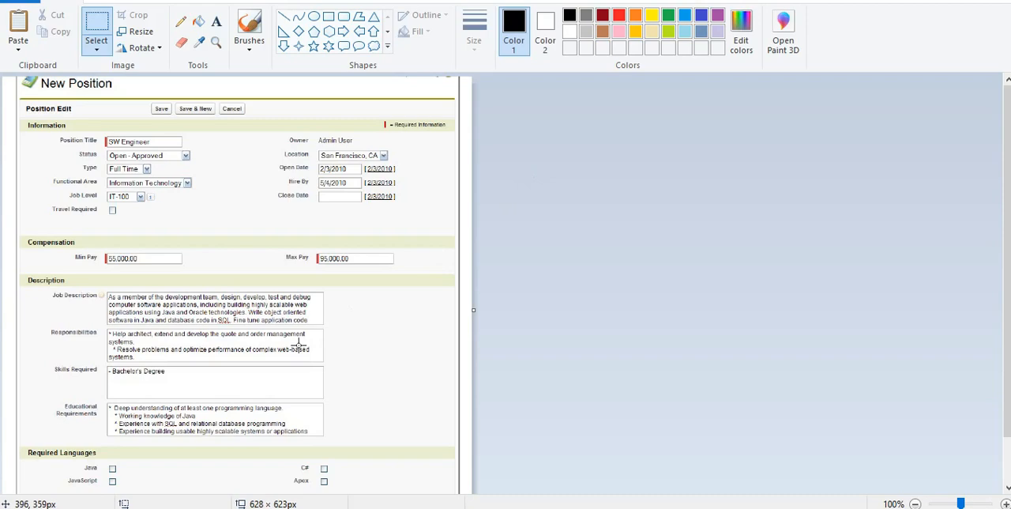
pyautogui.scroll(-2, 299, 344)
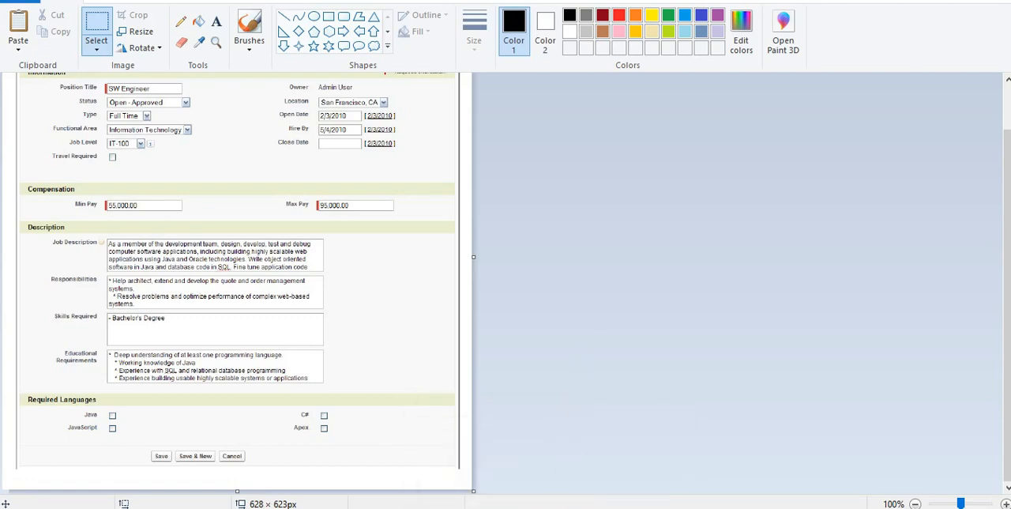
pyautogui.hotkey('alt', 'Tab')
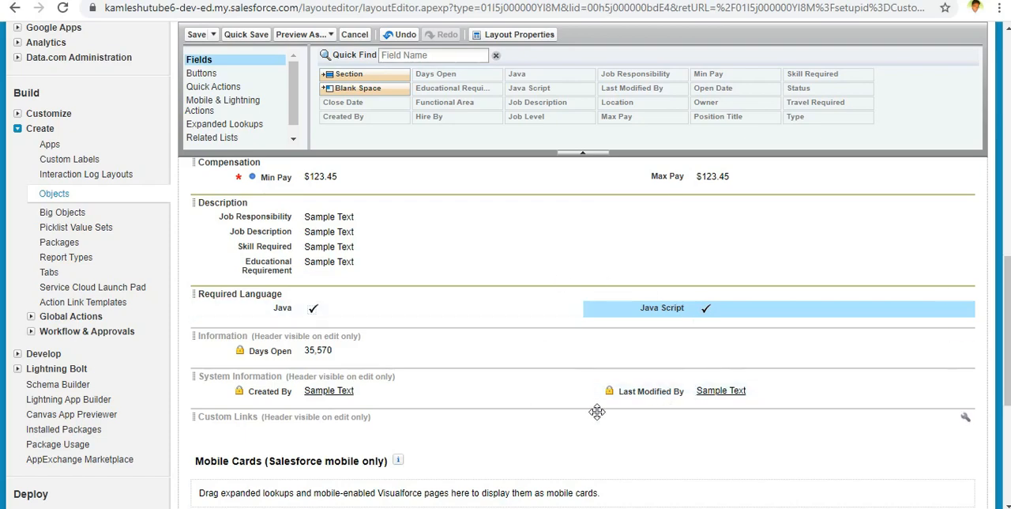
# Step: Move Days Open from the lower Information section to below Close Date in the upper Information section's second column
pyautogui.moveTo(618, 308)
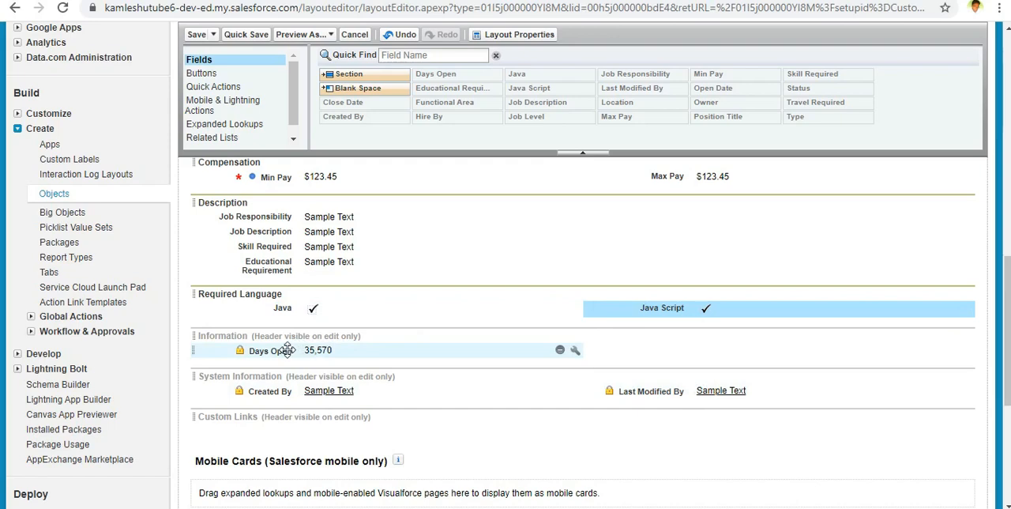
pyautogui.moveTo(287, 350); pyautogui.dragTo(703, 357)
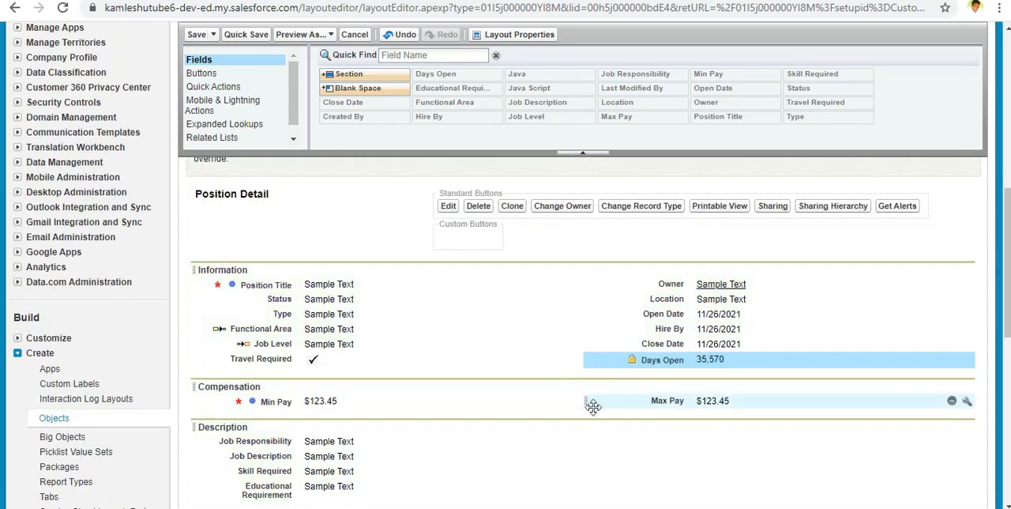
pyautogui.scroll(-3, 544, 404)
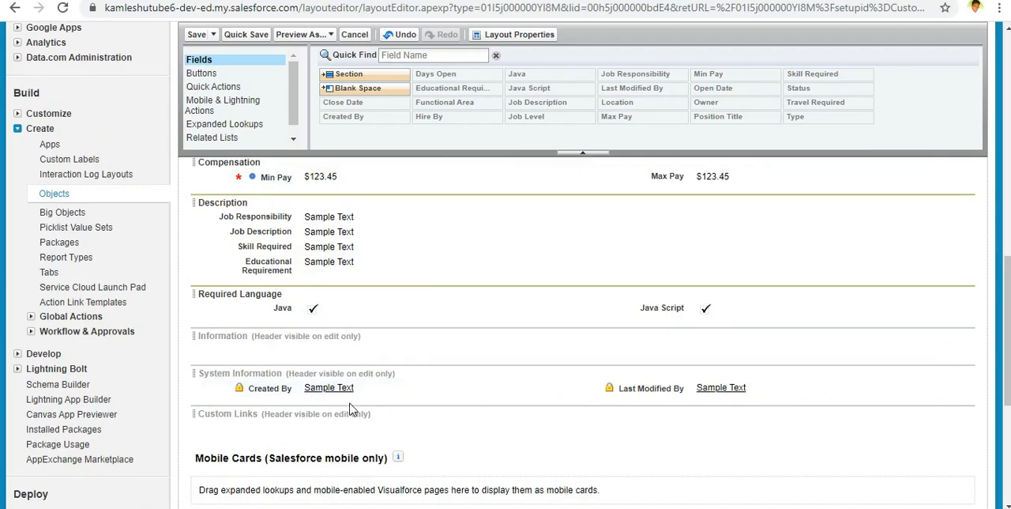
pyautogui.scroll(1, 352, 409)
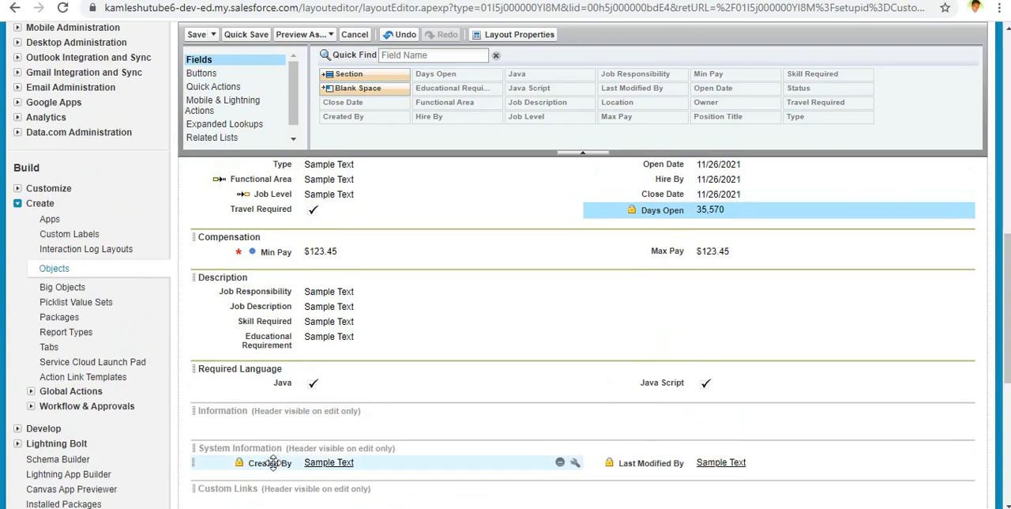
# Step: Take Created By off the System Information section, put it back, and remove it from the layout again
pyautogui.moveTo(272, 463); pyautogui.dragTo(654, 101)
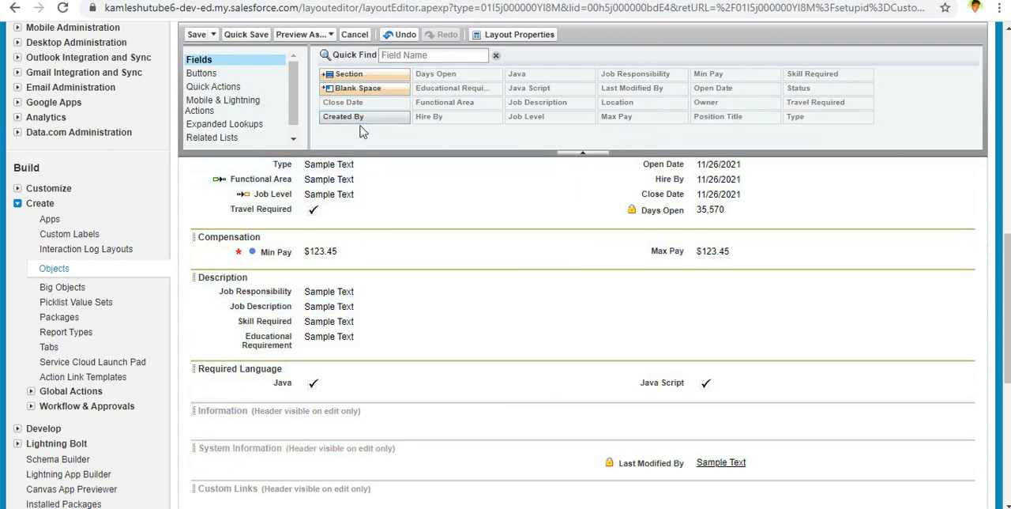
pyautogui.moveTo(387, 119); pyautogui.dragTo(364, 442)
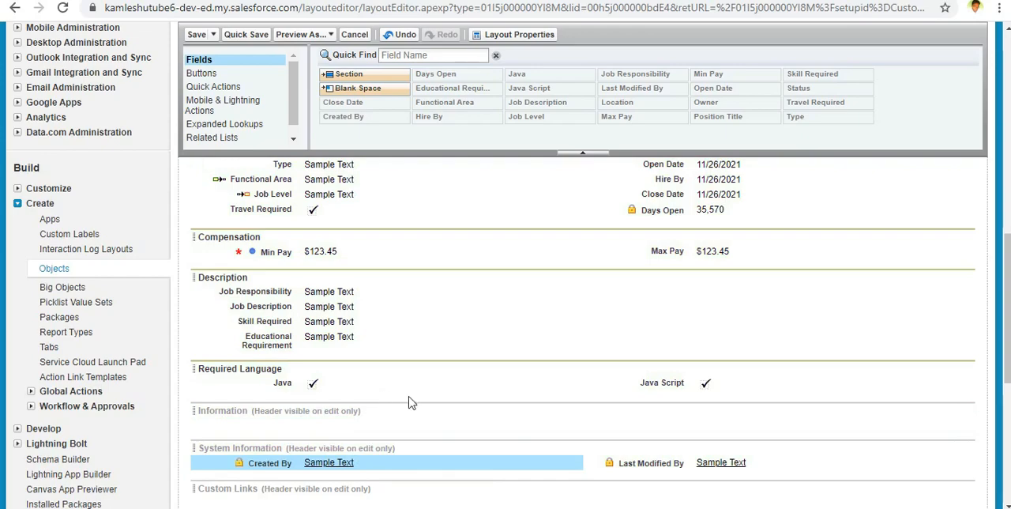
pyautogui.moveTo(267, 464); pyautogui.dragTo(389, 115)
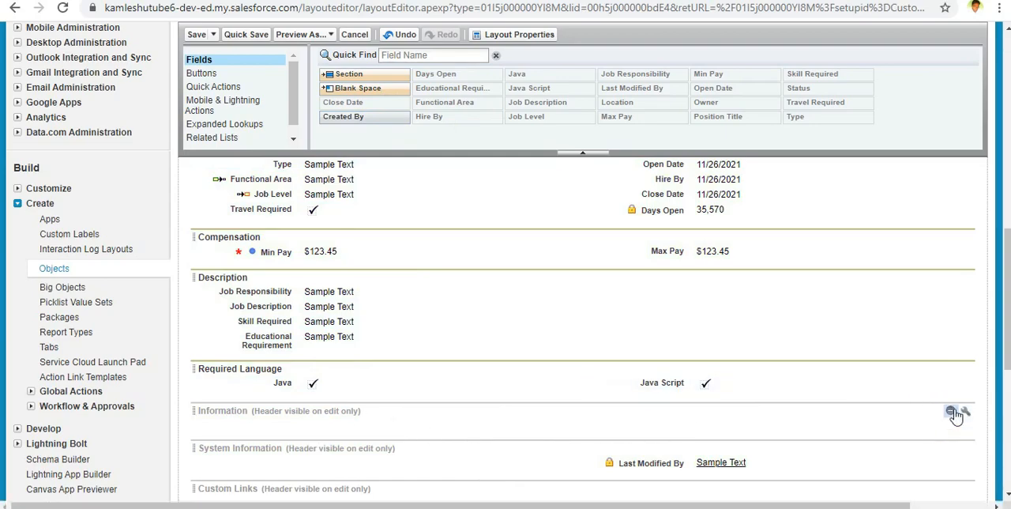
# Step: Delete the emptied lower Information section and remove Last Modified By from the System Information section
pyautogui.click(952, 412)
pyautogui.click(580, 220)
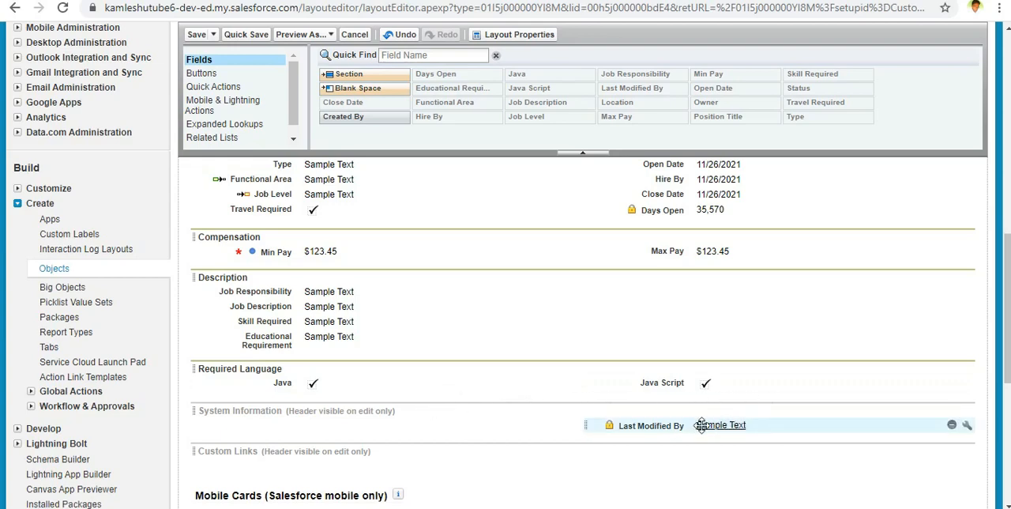
pyautogui.moveTo(656, 426); pyautogui.dragTo(528, 96)
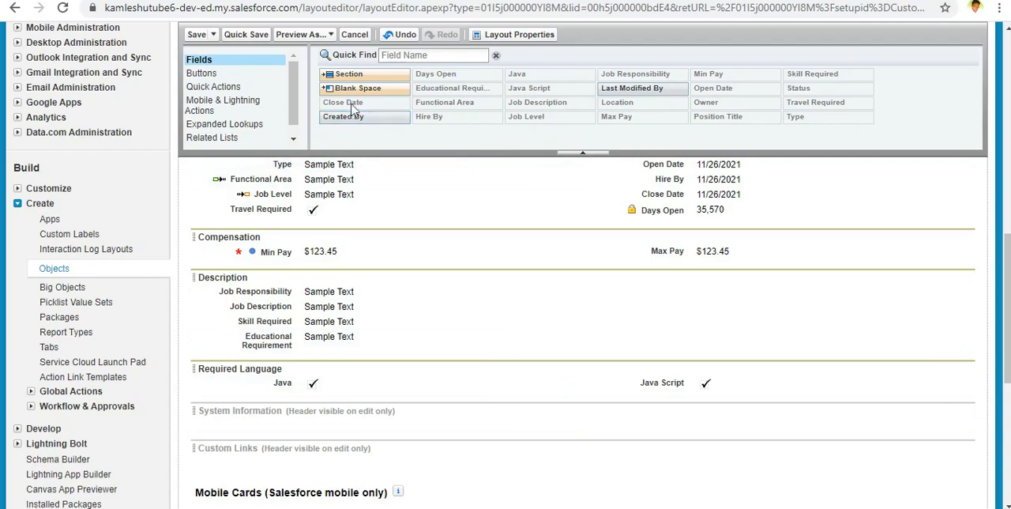
# Step: Delete the empty System Information section from the Position layout and accept the warning about the Salesforce-supplied section
pyautogui.scroll(2, 429, 157)
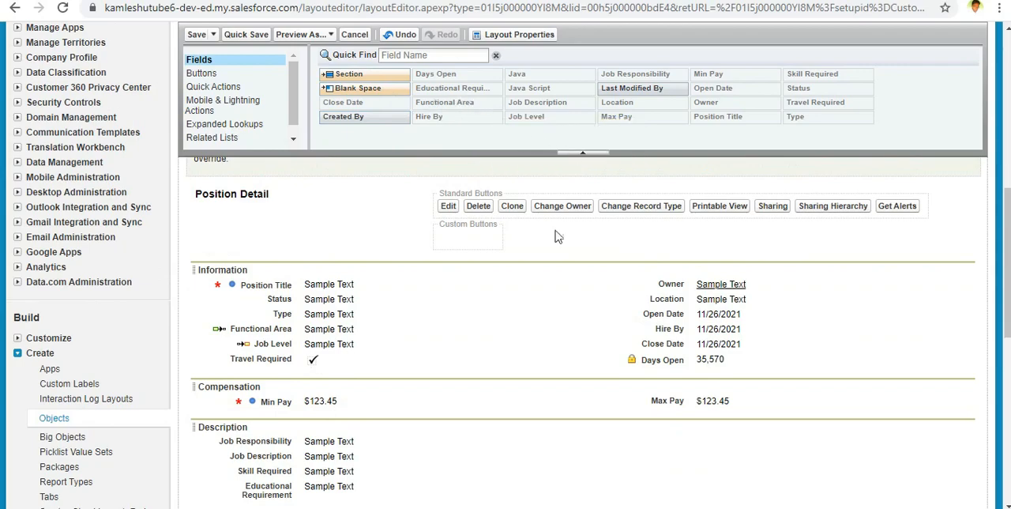
pyautogui.scroll(-3, 518, 237)
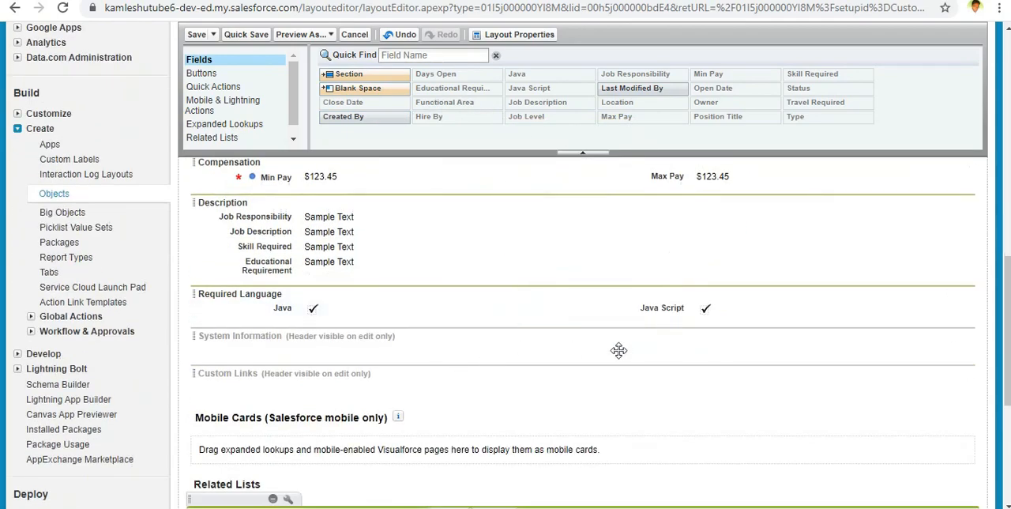
pyautogui.click(950, 336)
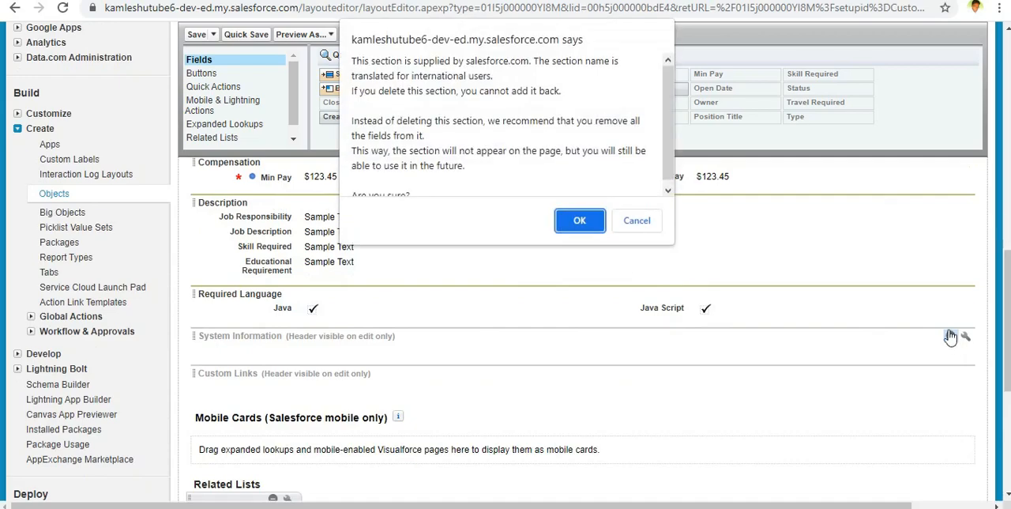
pyautogui.click(581, 217)
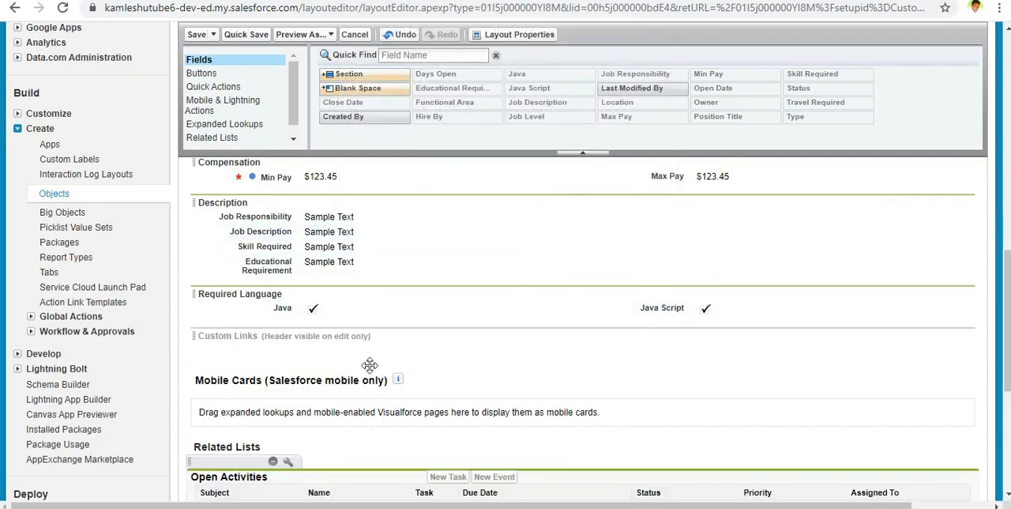
pyautogui.moveTo(968, 340)
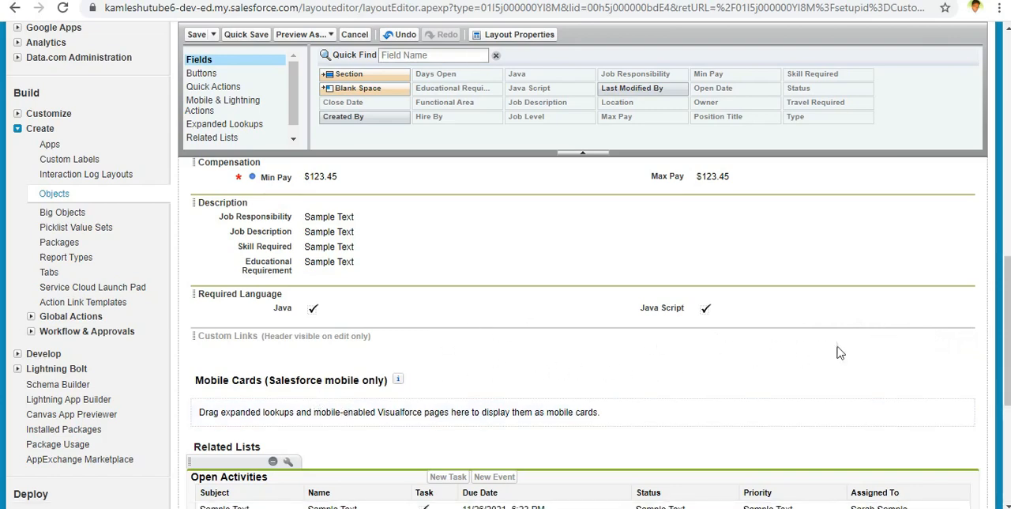
# Step: Add the Notes & Attachments related list to the Position layout below Activity History
pyautogui.scroll(4, 420, 345)
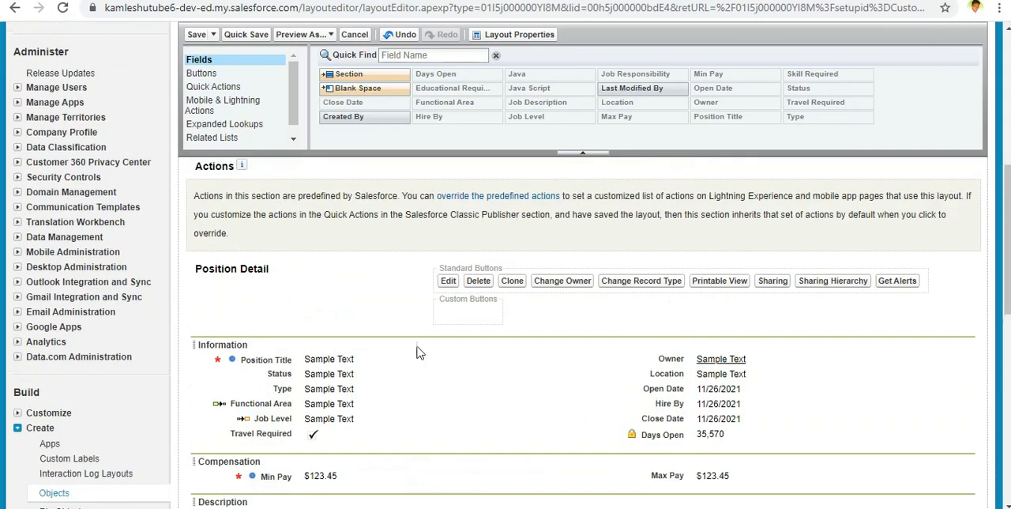
pyautogui.click(269, 138)
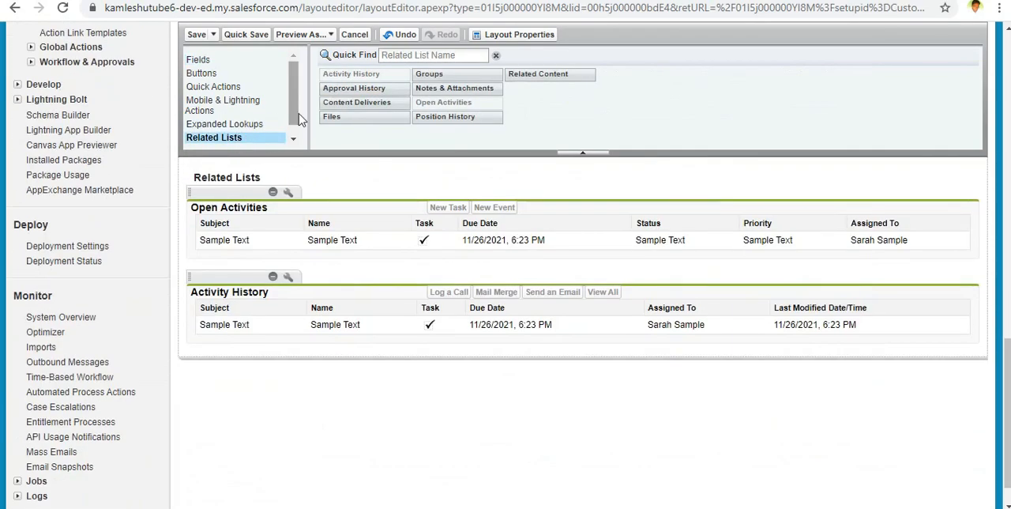
pyautogui.scroll(1, 410, 207)
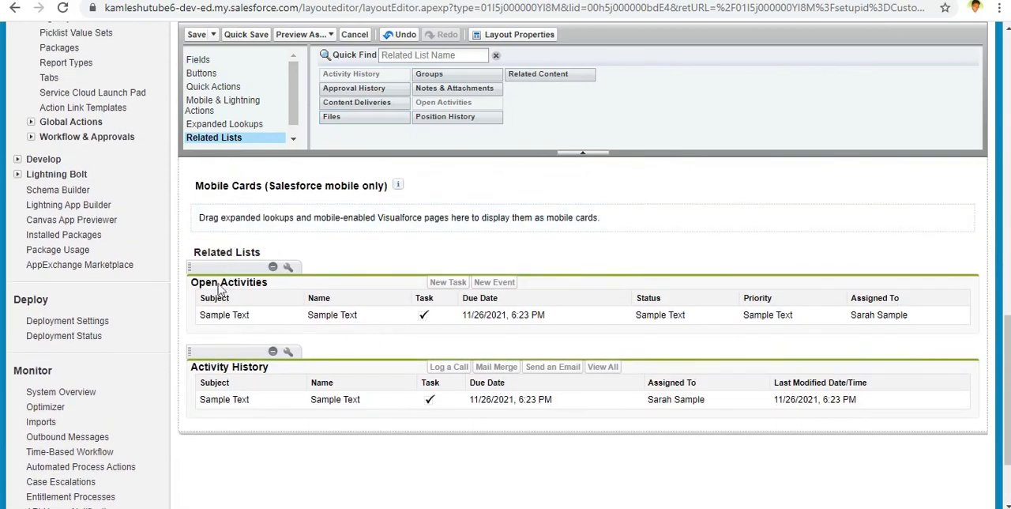
pyautogui.scroll(4, 237, 285)
pyautogui.scroll(-3, 242, 278)
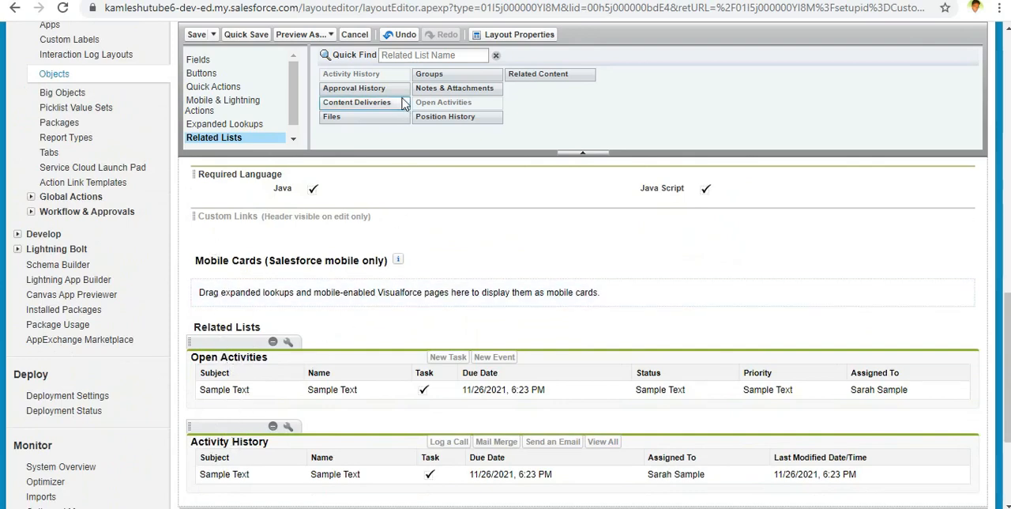
pyautogui.moveTo(454, 88); pyautogui.dragTo(387, 466)
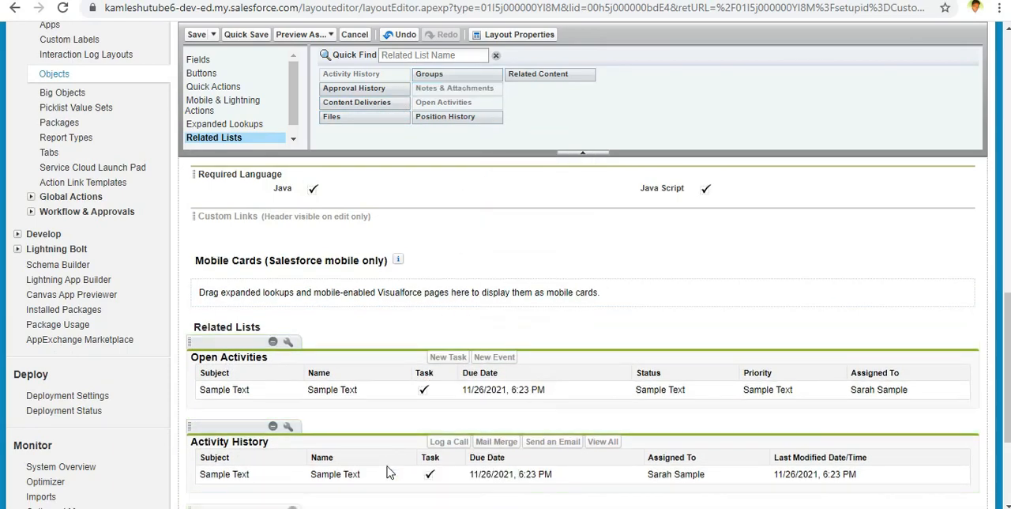
# Step: Add the Position History related list above Open Activities in the Related Lists area
pyautogui.scroll(-3, 388, 455)
pyautogui.scroll(3, 382, 450)
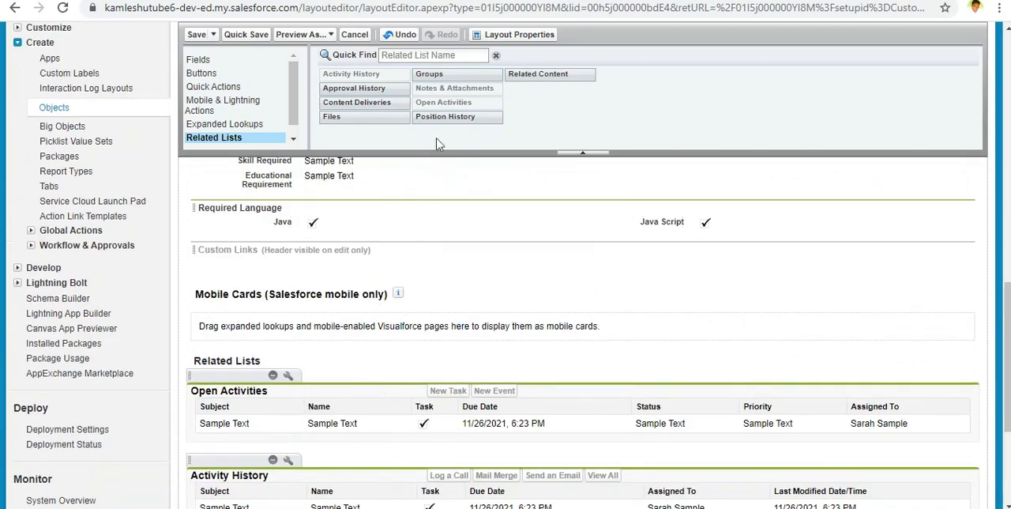
pyautogui.moveTo(456, 116); pyautogui.dragTo(448, 326)
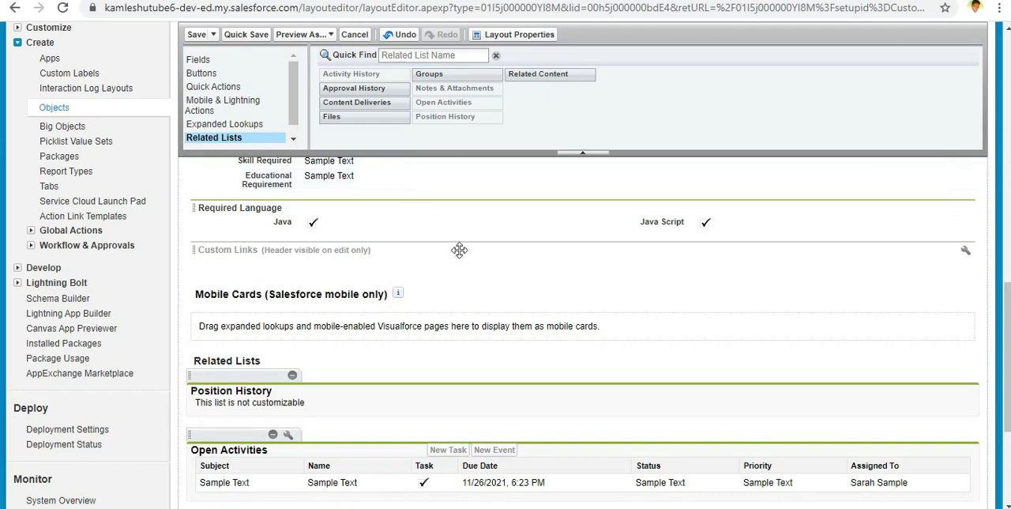
# Step: Save the Position page layout and let the changes overwrite users' personal related list customizations
pyautogui.scroll(3, 460, 255)
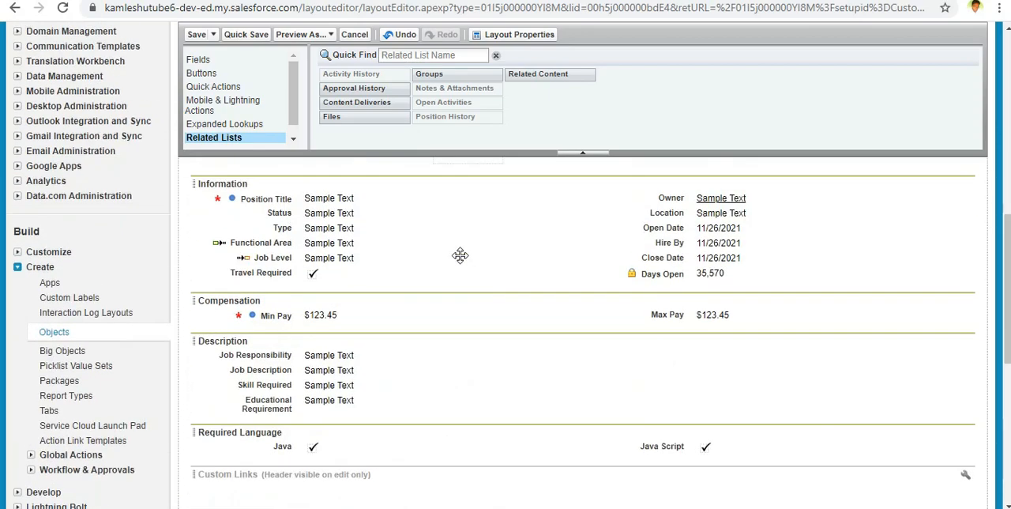
pyautogui.click(197, 35)
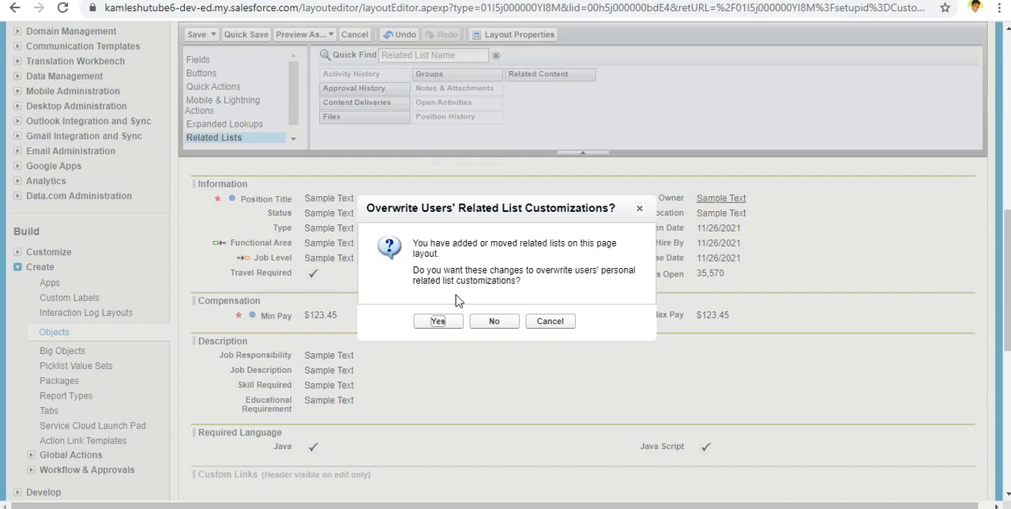
pyautogui.click(439, 322)
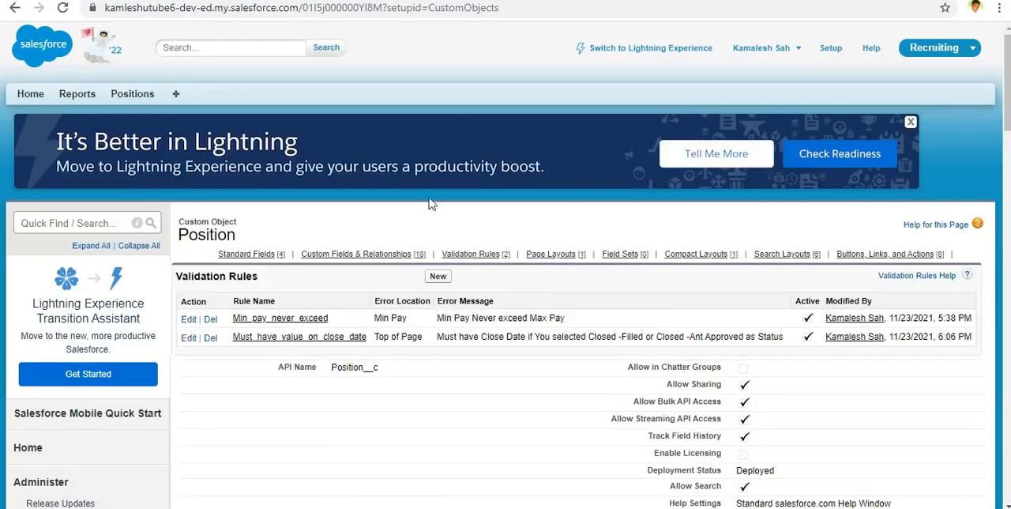
# Step: Open a new Position record form and check its sections and field arrangement down to Required Language
pyautogui.click(136, 94)
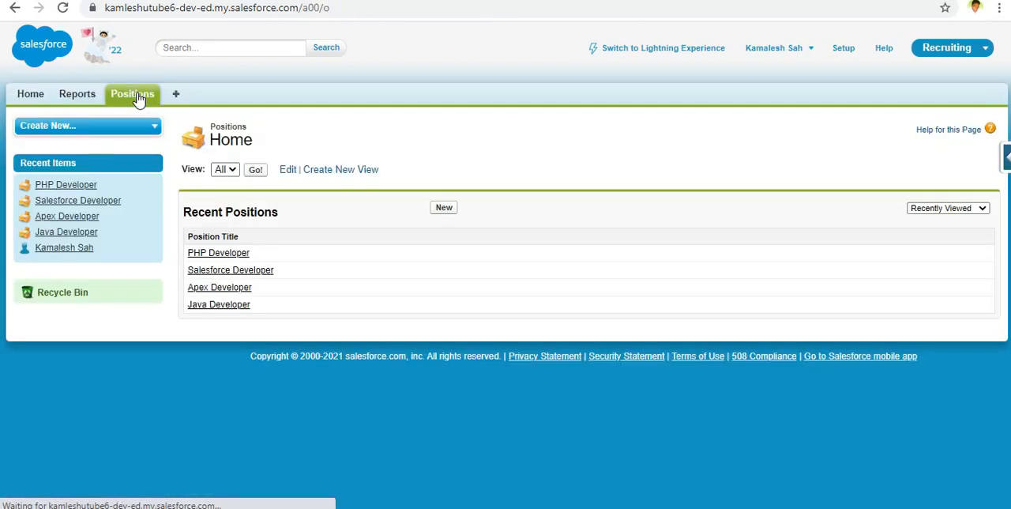
pyautogui.click(455, 213)
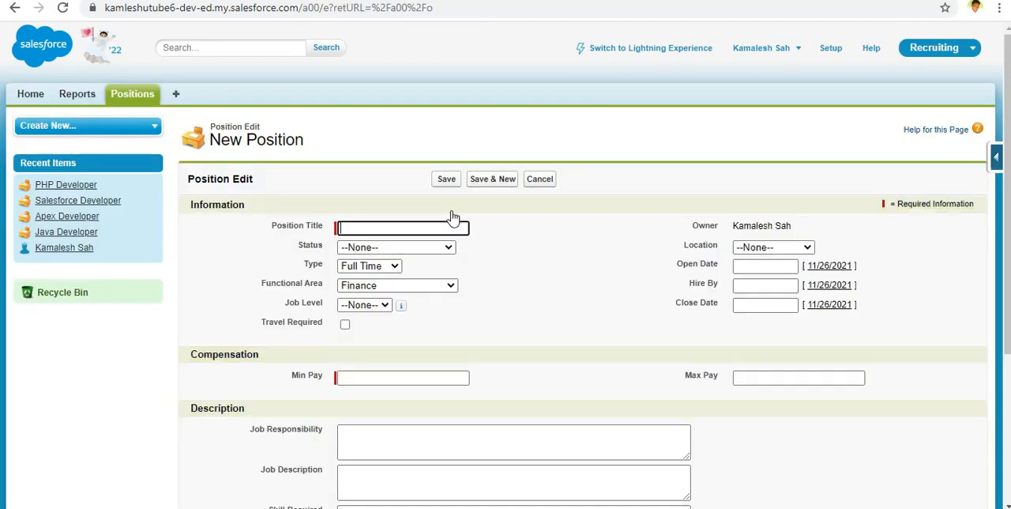
pyautogui.scroll(-3, 449, 307)
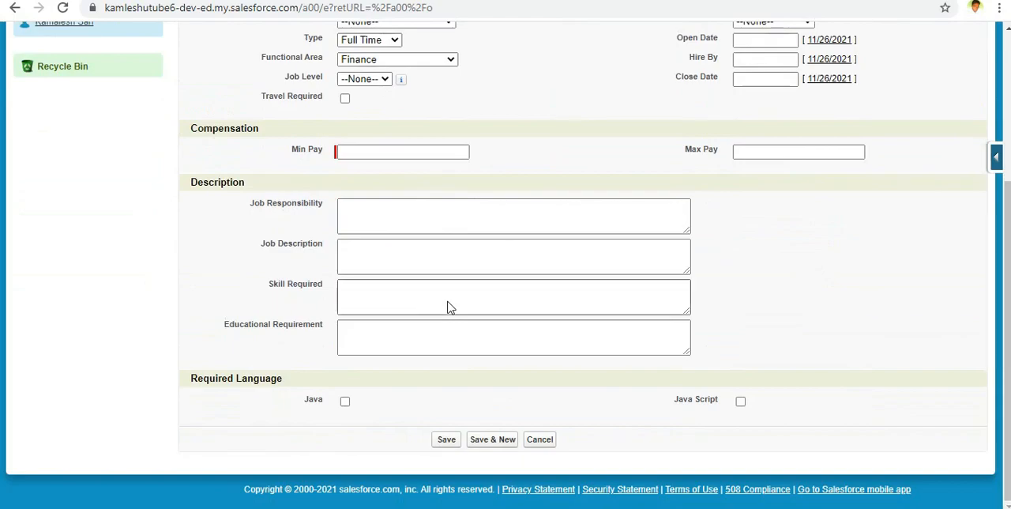